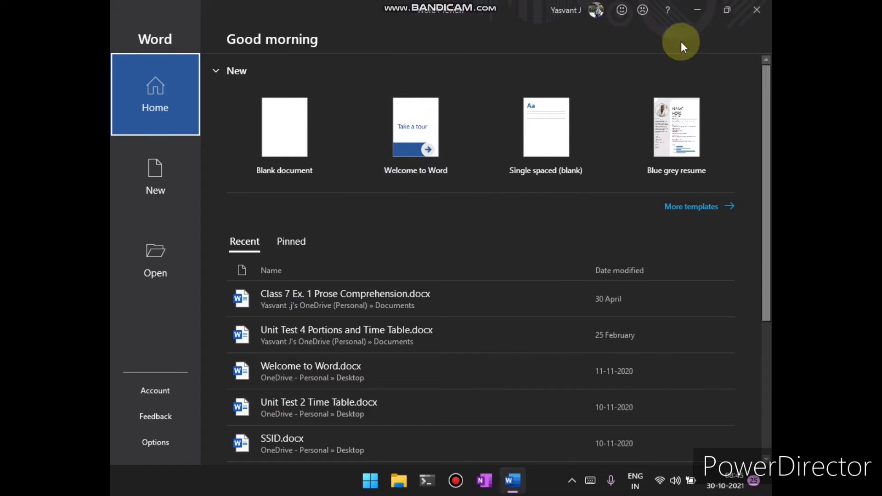
- Create a blank document and set the font size to 22
left_click(266, 99)
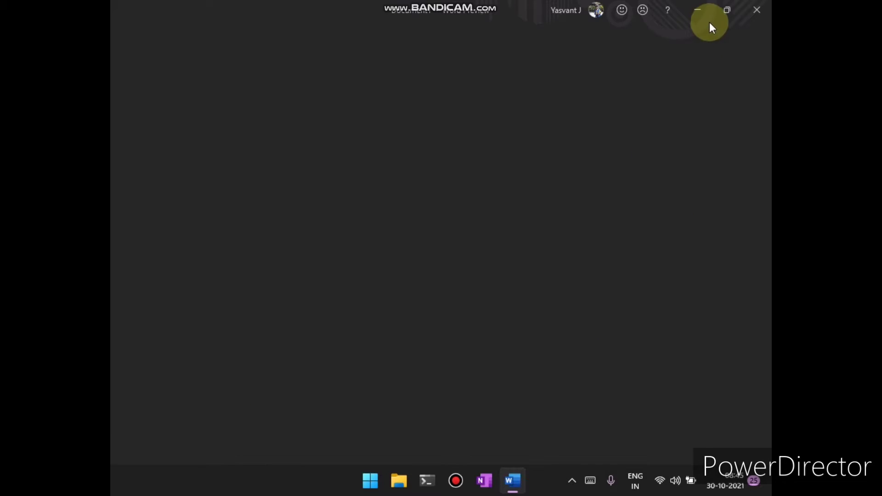
left_click(325, 233)
scroll(325, 232, "up", 7)
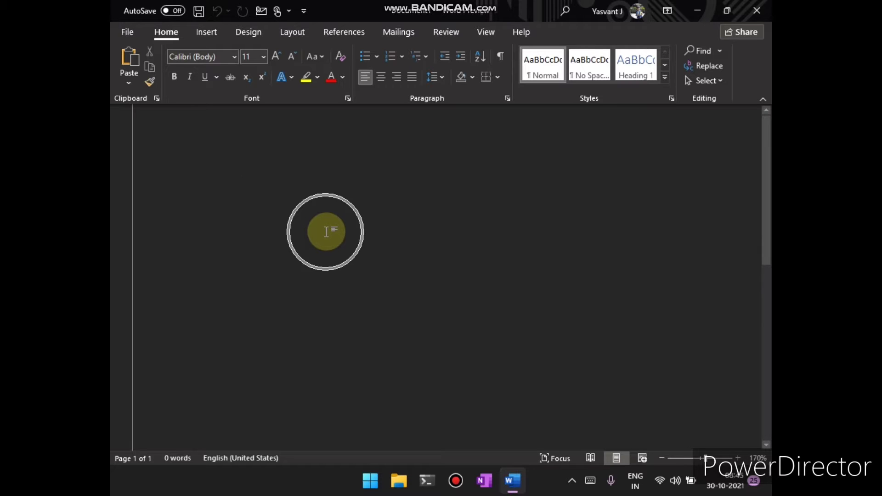
scroll(323, 228, "down", 2)
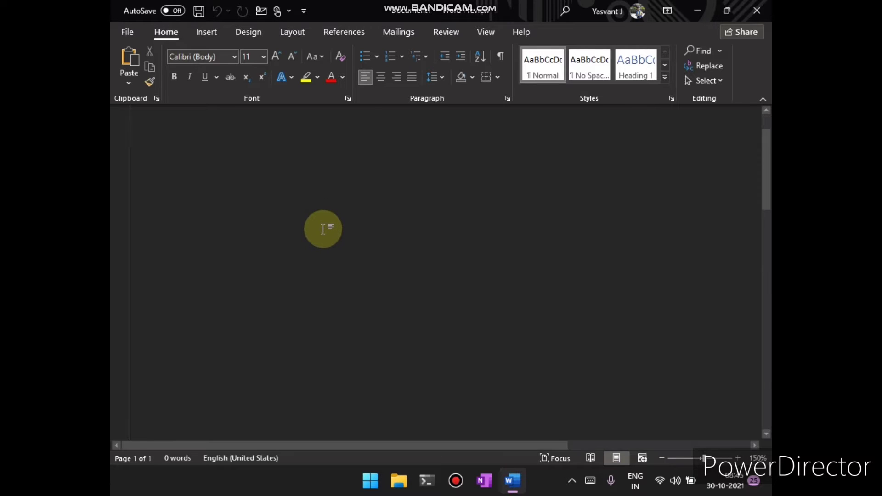
scroll(323, 228, "down", 6)
key("ctrl+shift+p")
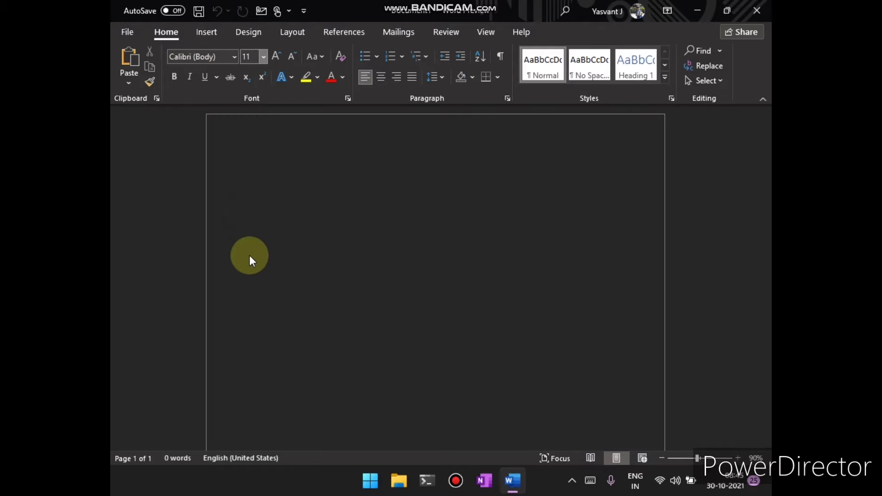
key("alt+Down")
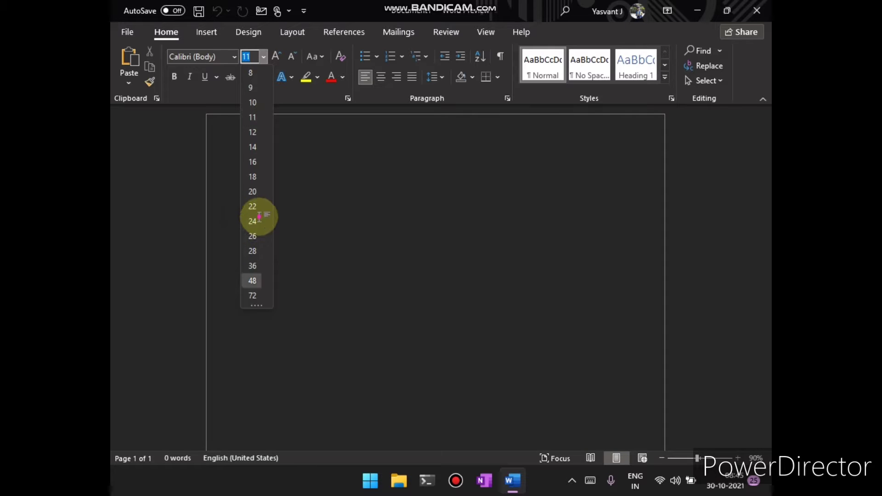
left_click(257, 209)
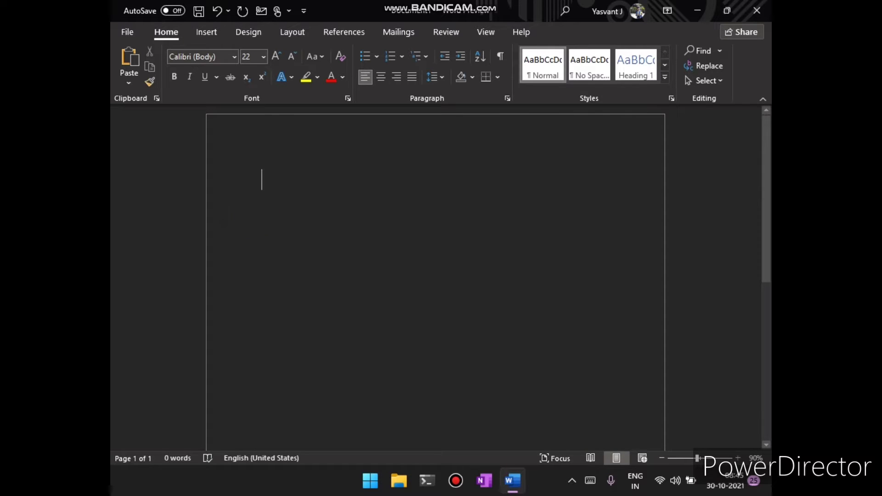
- Write the title line as the owner's first name in possessive form followed by "Knowledge Tech", correcting the capitalization of "Tech"
type("Yasvant")
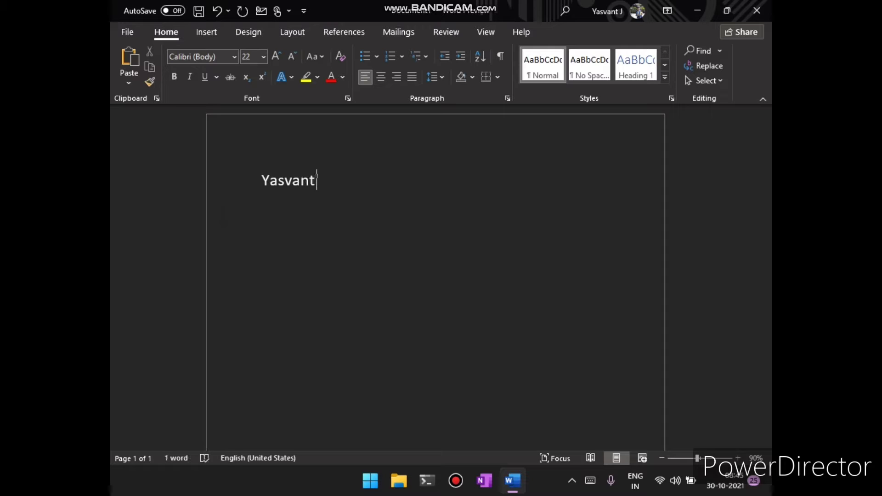
type("'sKKn")
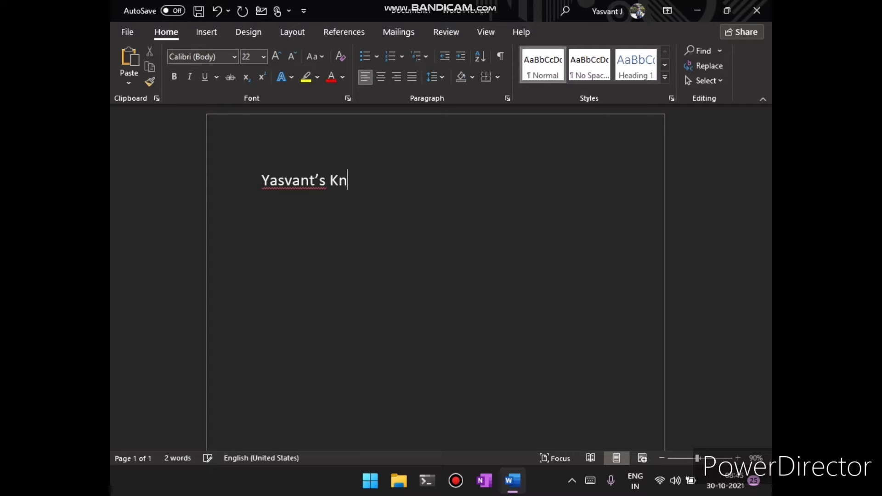
type("owledge TEch")
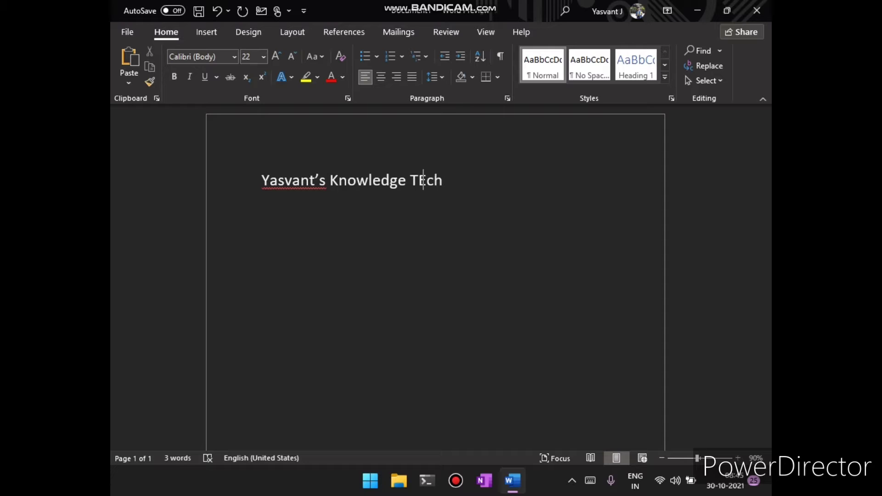
key("Left")
key("Left")
key("Left")
key("Delete")
type("e")
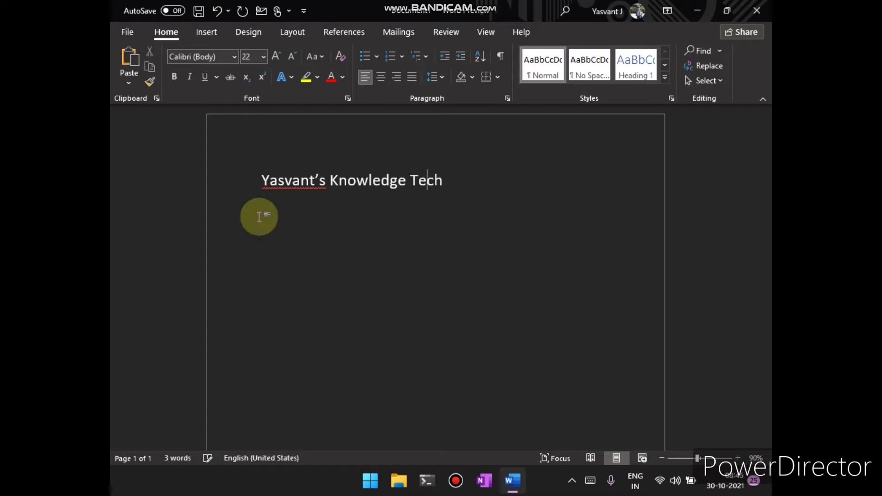
- Add the line "Typing animation is very super in word" below the title, leaving a gap between them
scroll(526, 139, "down", 1)
left_click(526, 139)
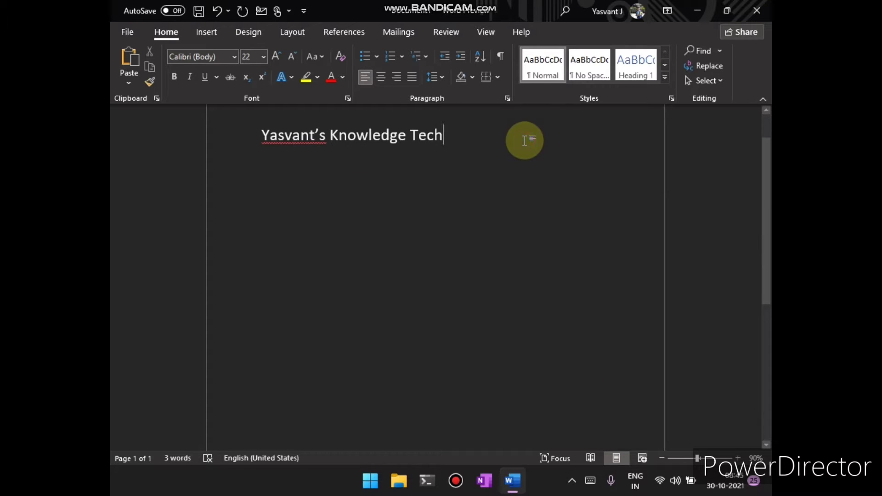
key("Return")
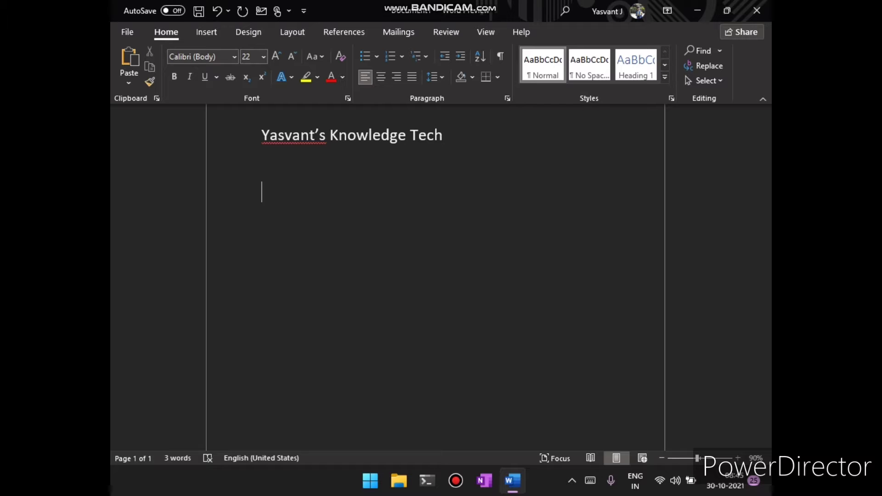
left_click(525, 140)
key("Return")
type("Tyeing")
key("BackSpace")
key("BackSpace")
key("BackSpace")
key("BackSpace")
key("BackSpace")
type("ping ")
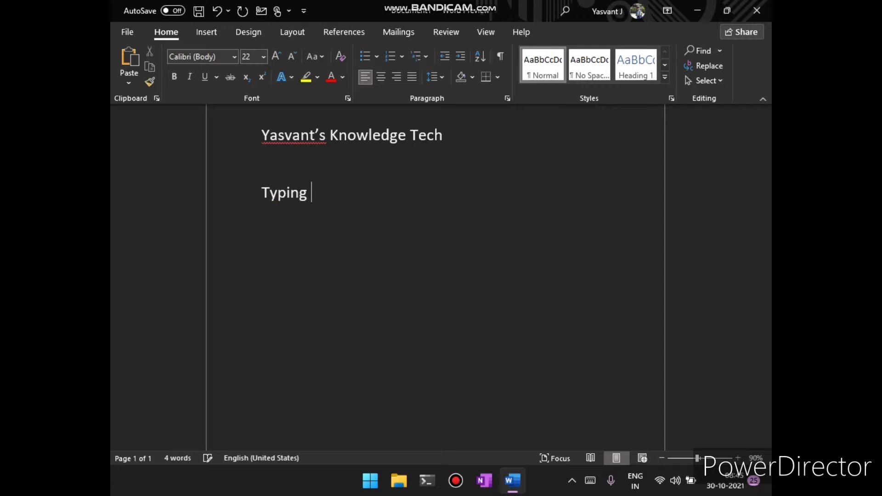
type("animati")
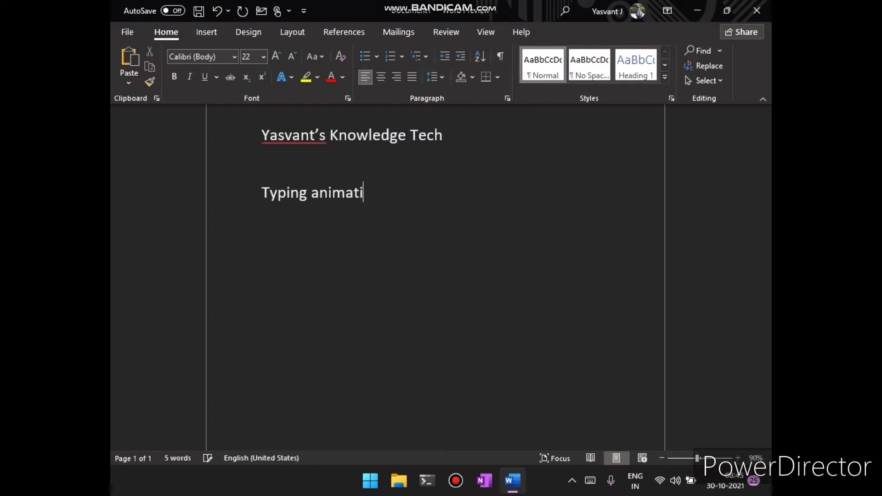
type("on is ver")
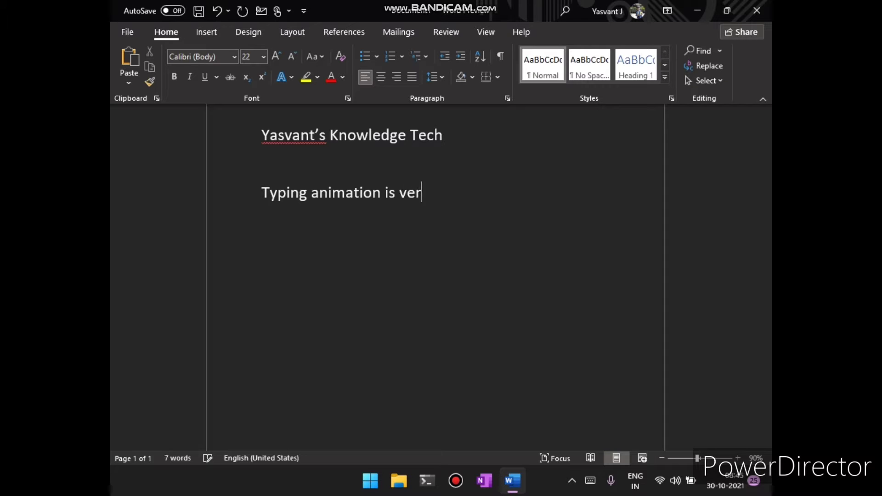
type("y supe")
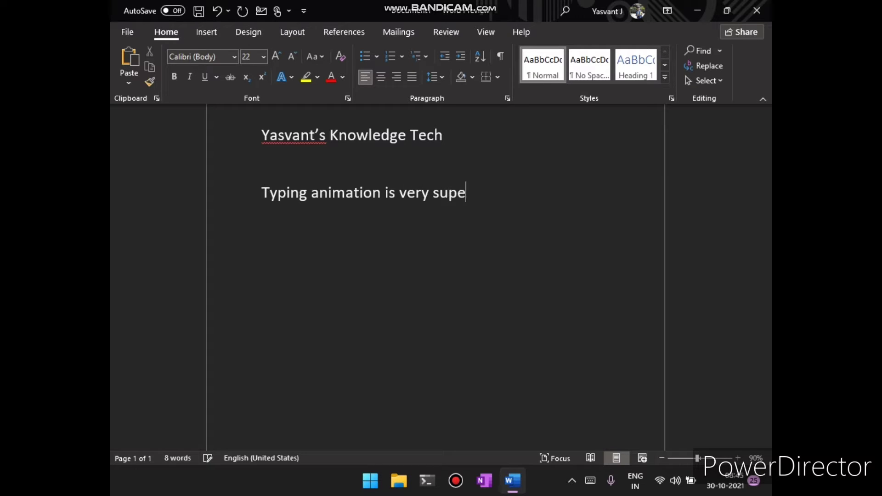
type("r in word")
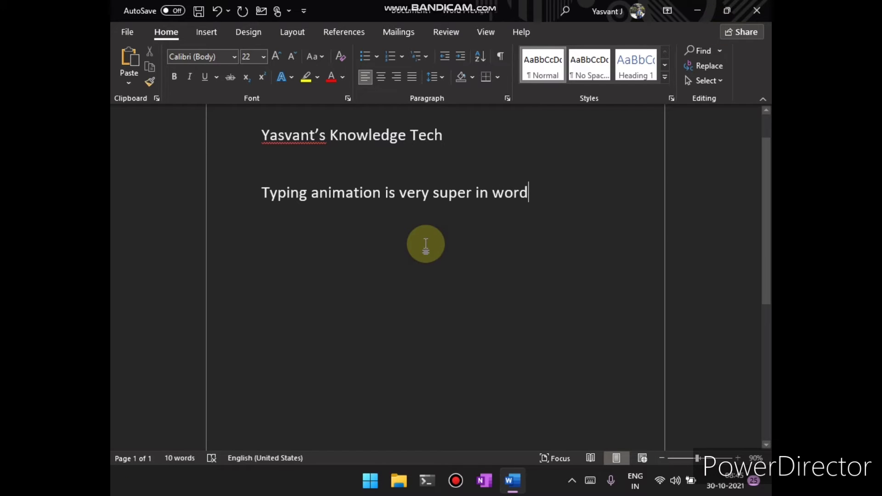
- Move the latter part of the title to the start of its line and return it to its original place
scroll(426, 243, "up", 1)
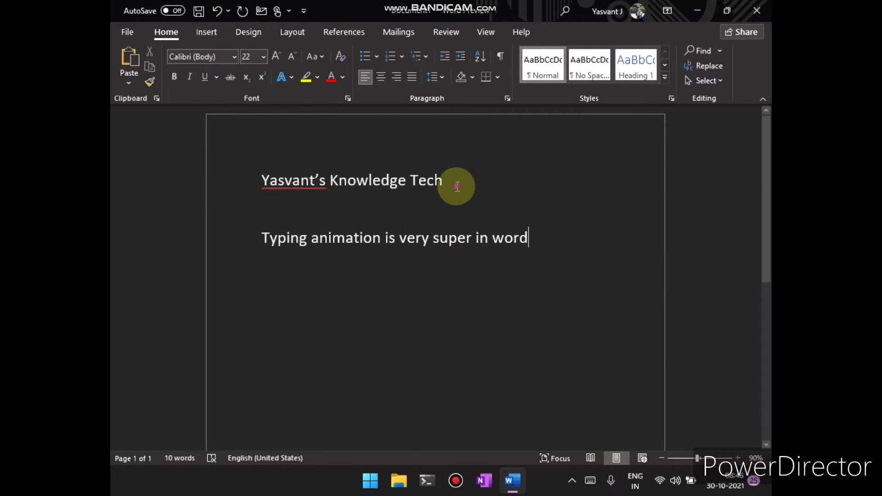
left_click_drag(455, 183, 280, 182)
left_click_drag(425, 191, 218, 186)
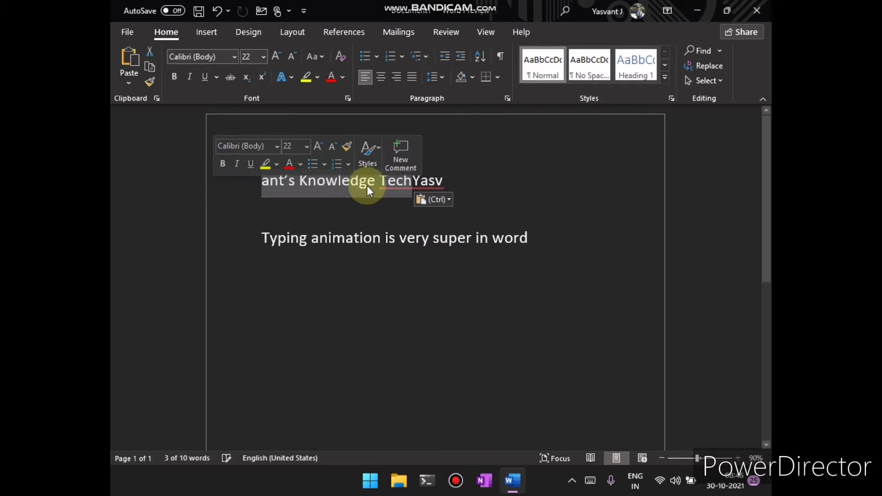
left_click_drag(318, 191, 461, 178)
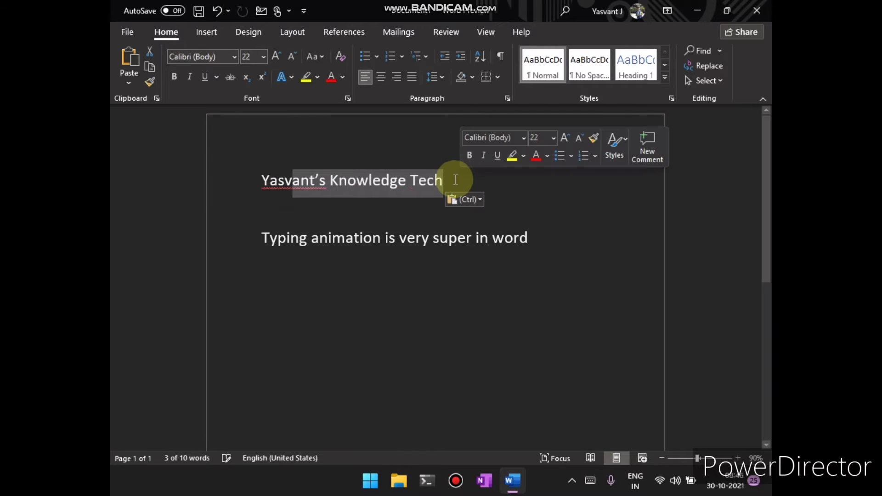
- Add a new line reading "Aslo change words like this" below the typing animation sentence
left_click(531, 248)
key("Return")
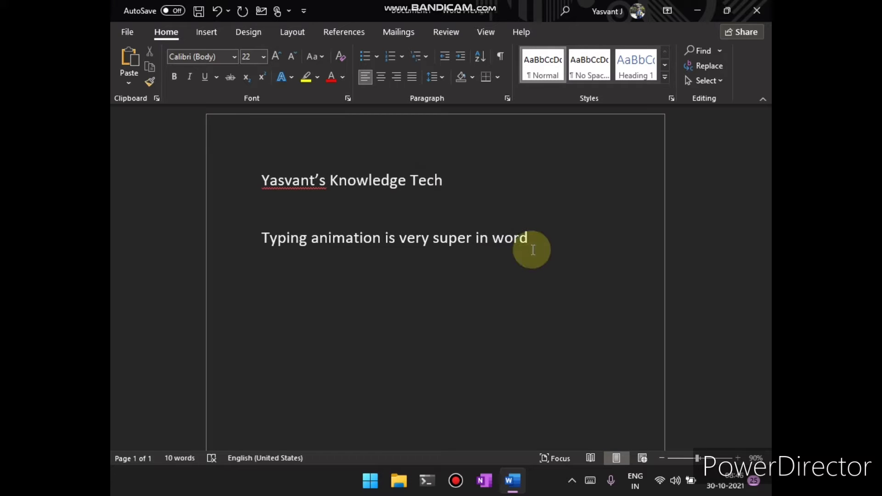
type("Aslo ch")
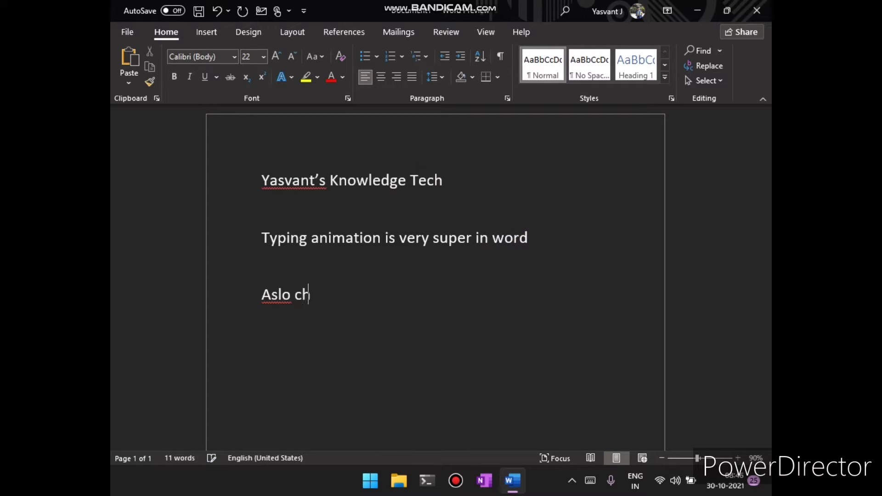
type("ange words lik")
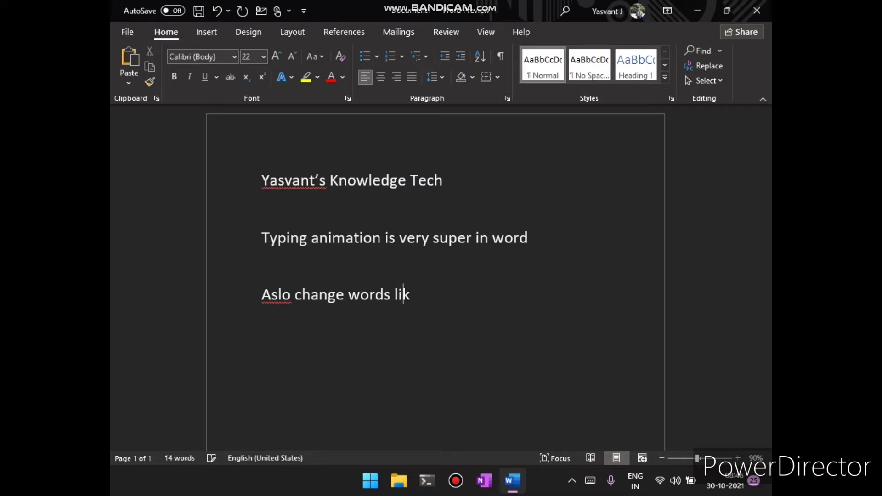
type("e this")
- Move "Knowledge Tech" ahead of the first word of the title and return it to the end of the line
left_click_drag(448, 188, 328, 182)
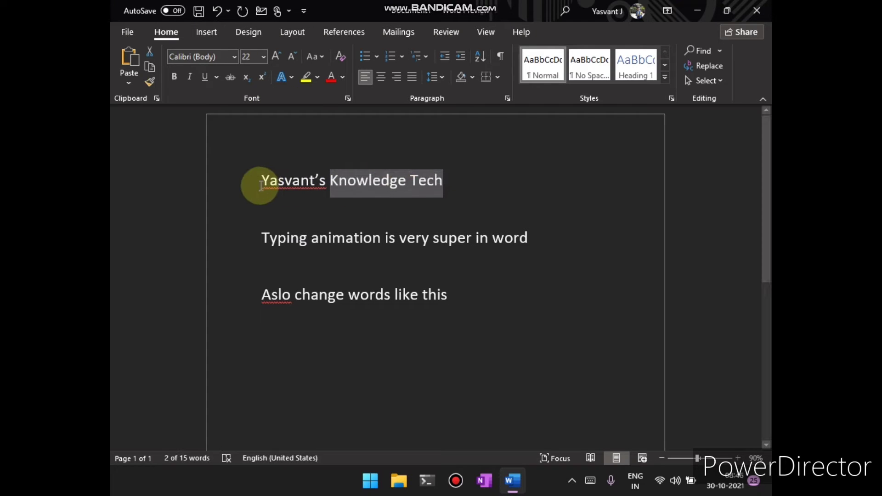
left_click_drag(372, 188, 262, 186)
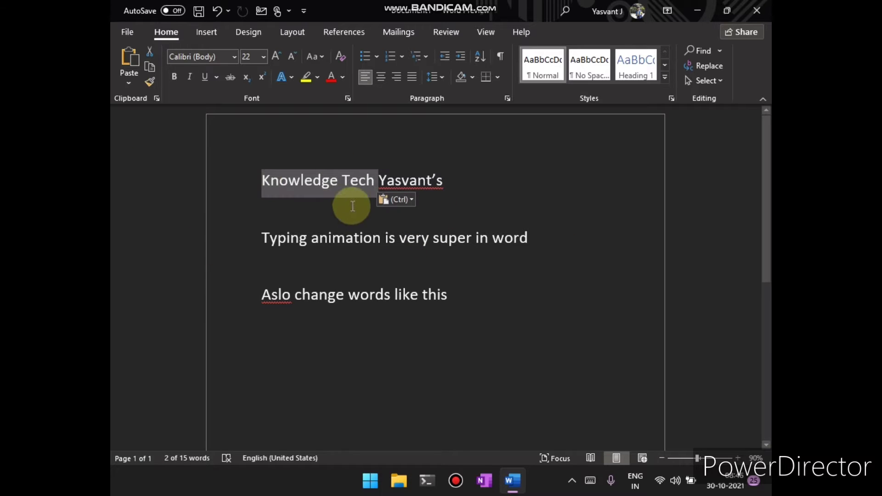
left_click_drag(335, 189, 488, 184)
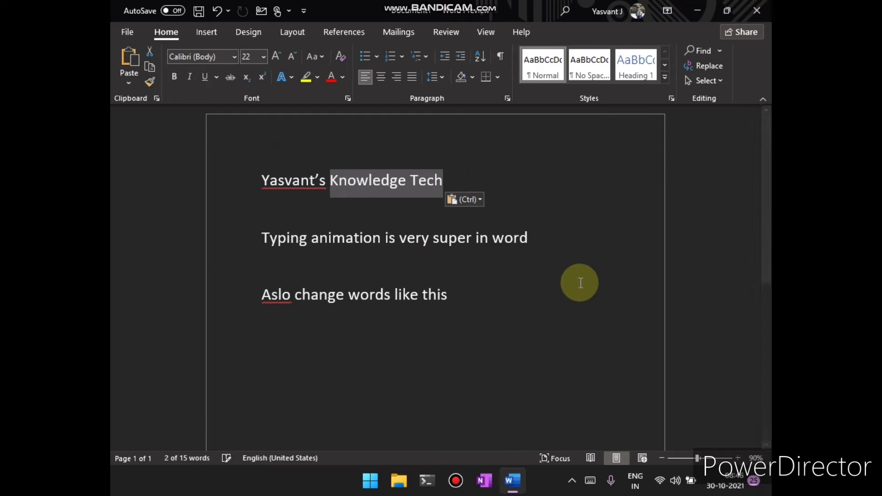
left_click(577, 268)
left_click(509, 311)
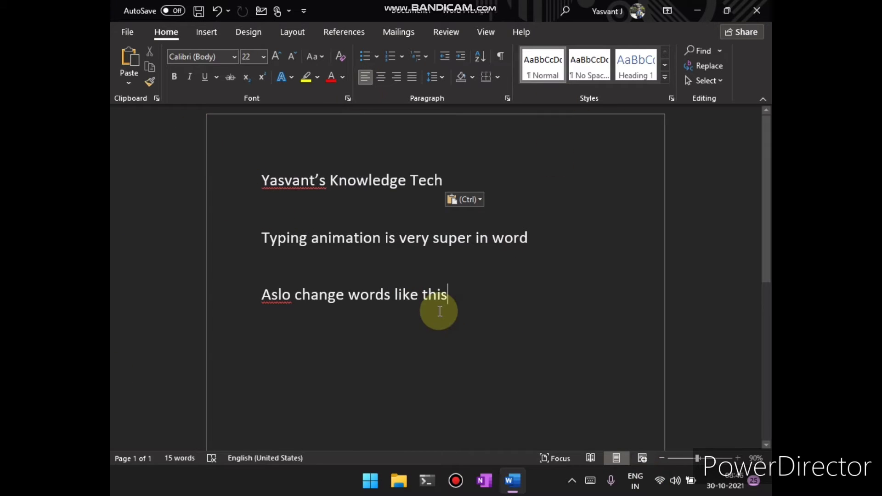
- Close the Word document and return to the desktop
key("ctrl")
left_click(462, 238)
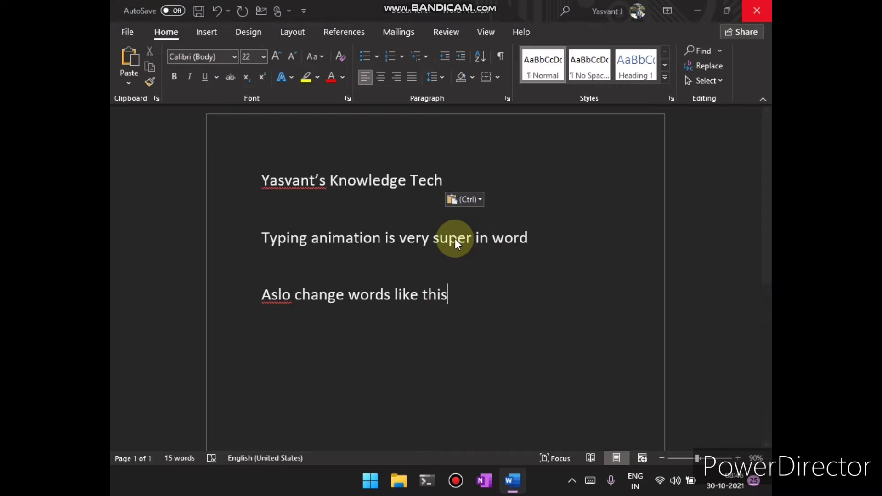
key("alt+F4")
key("Escape")
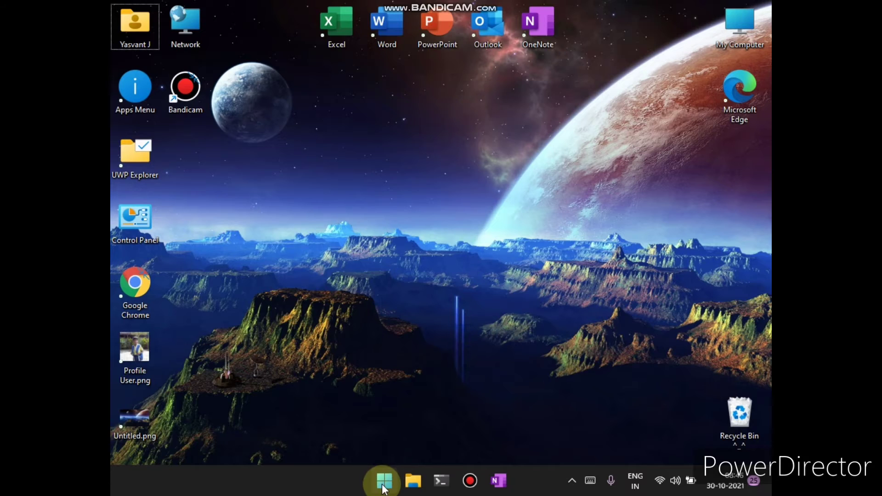
- Launch Excel and maximize its start window
left_click(383, 489)
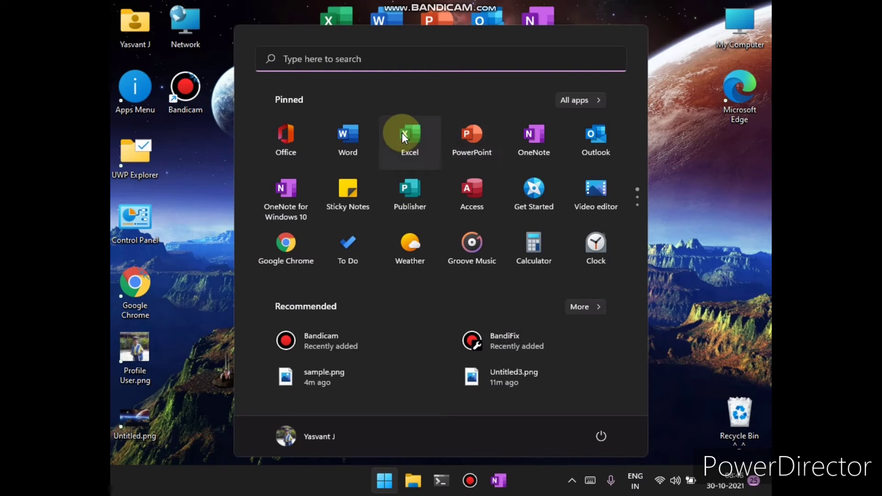
key("Escape")
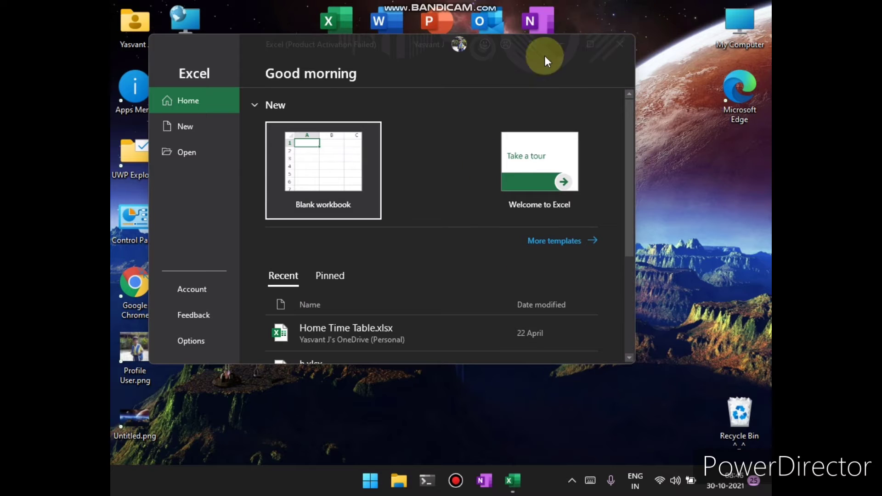
left_click_drag(365, 42, 469, 7)
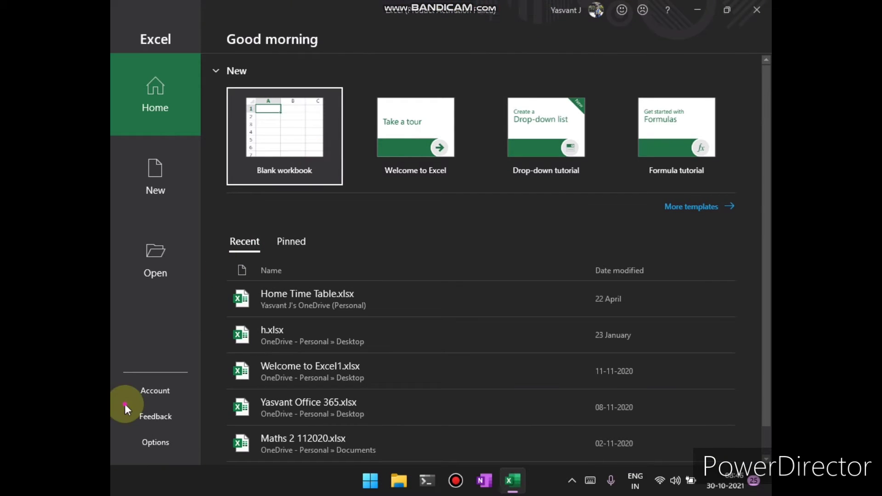
- Check the account and product information in Excel and create a blank workbook
left_click(131, 391)
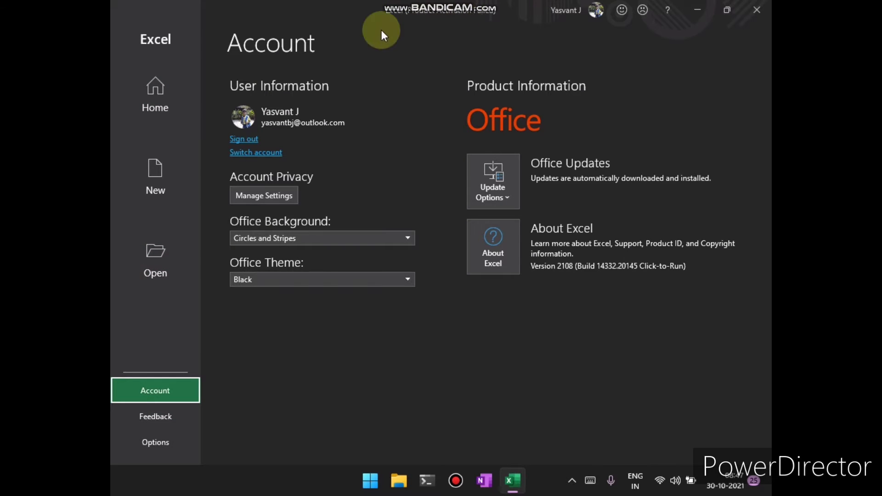
left_click(154, 55)
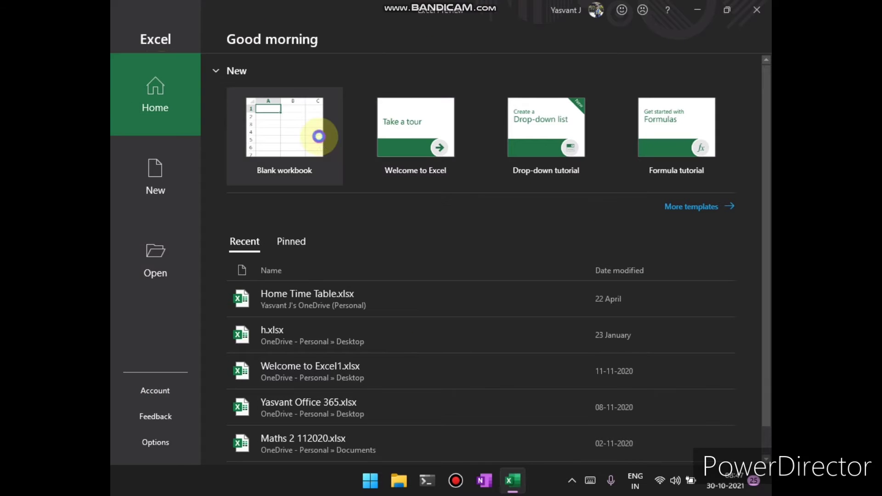
left_click(316, 135)
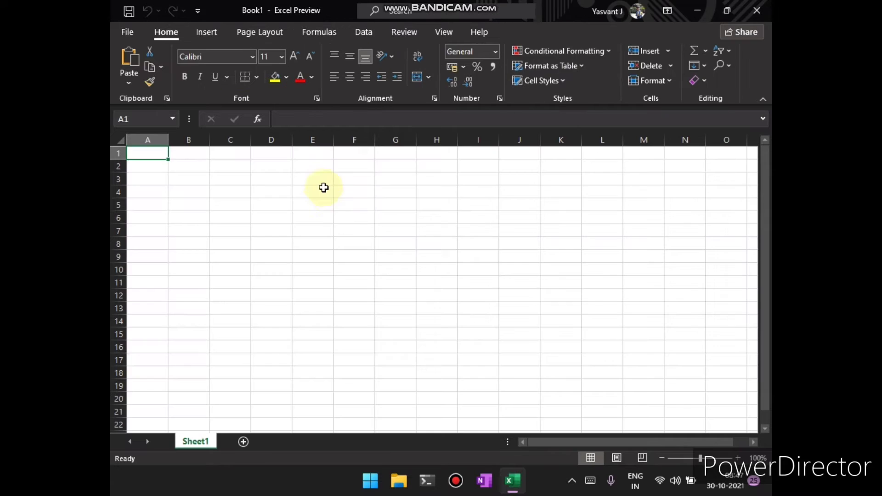
mouse_move(271, 169)
left_mouse_down()
mouse_move(471, 332)
mouse_move(512, 324)
left_mouse_up()
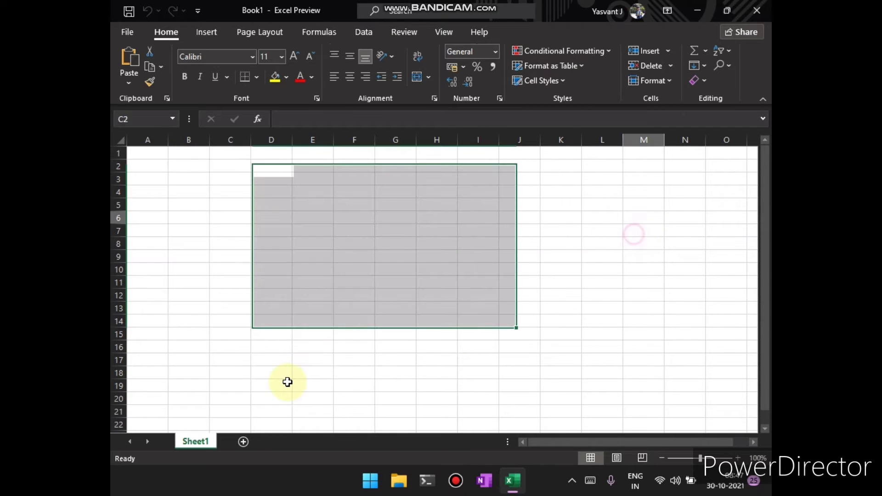
left_click_drag(634, 221, 287, 382)
left_click(294, 348)
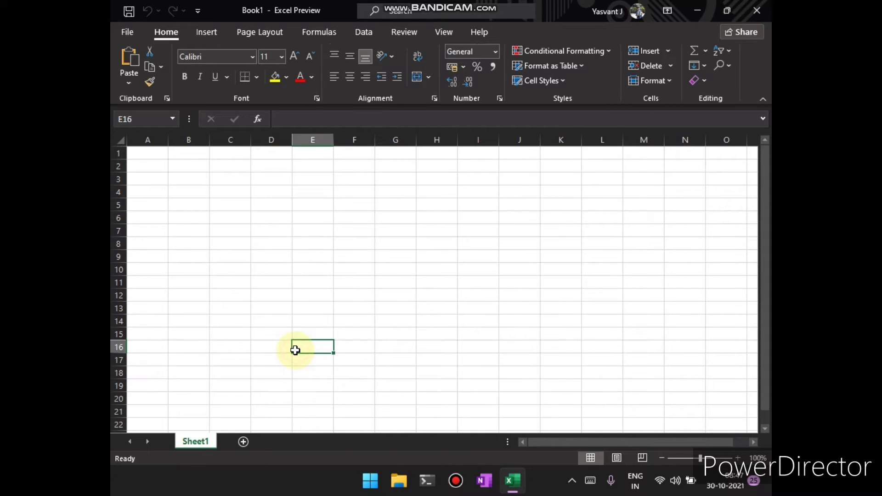
left_click(157, 150)
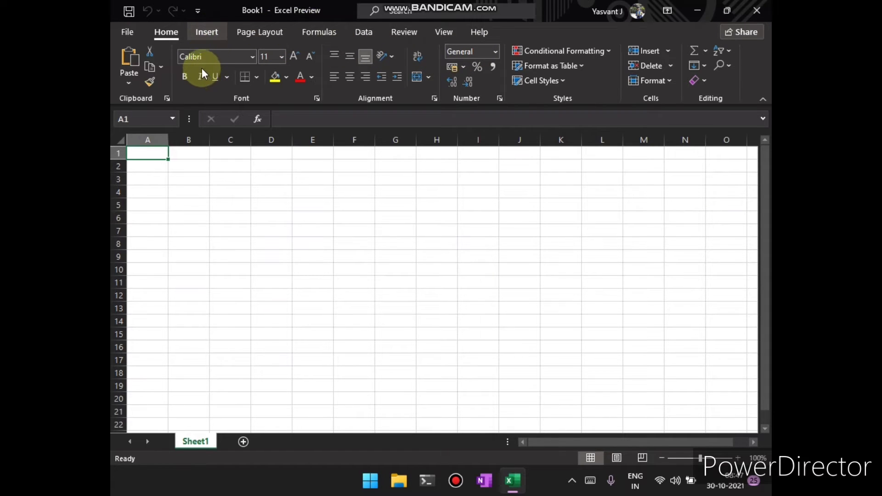
- Examine the available insert options, including 3D Map, Sparklines and the built-in equations, and the workbook view options
left_click(207, 32)
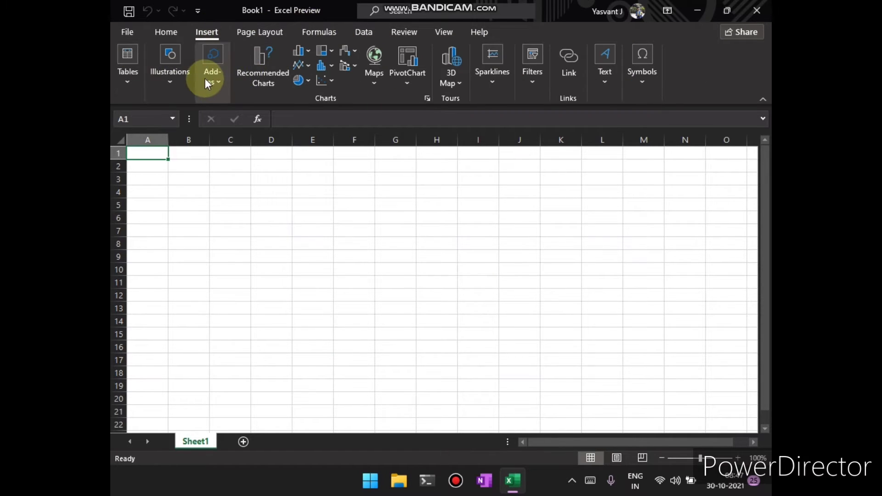
left_click(449, 79)
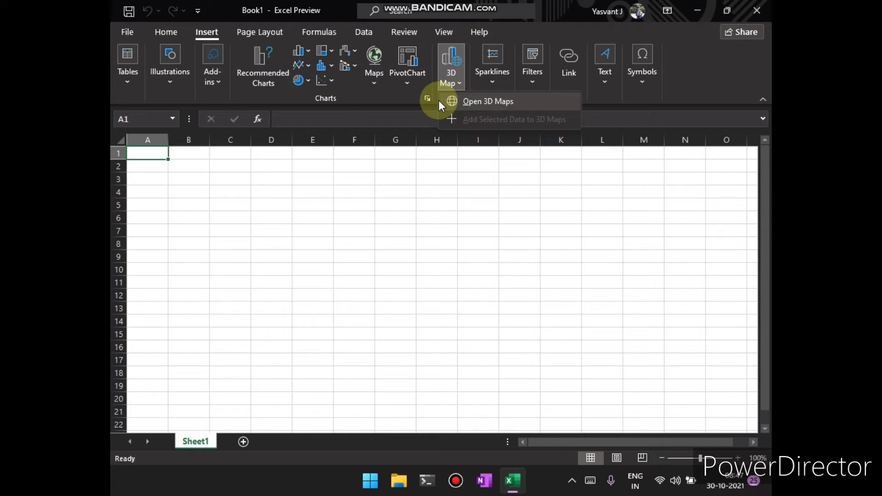
left_click(495, 72)
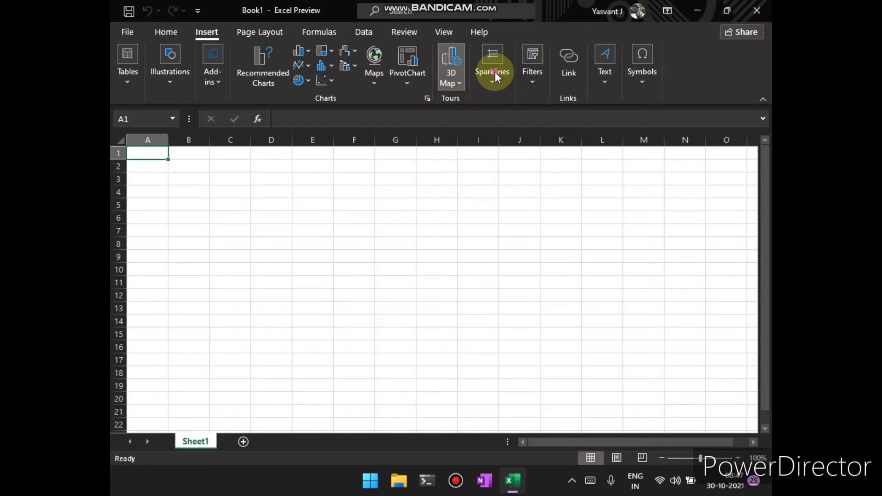
left_click(631, 81)
left_click(654, 135)
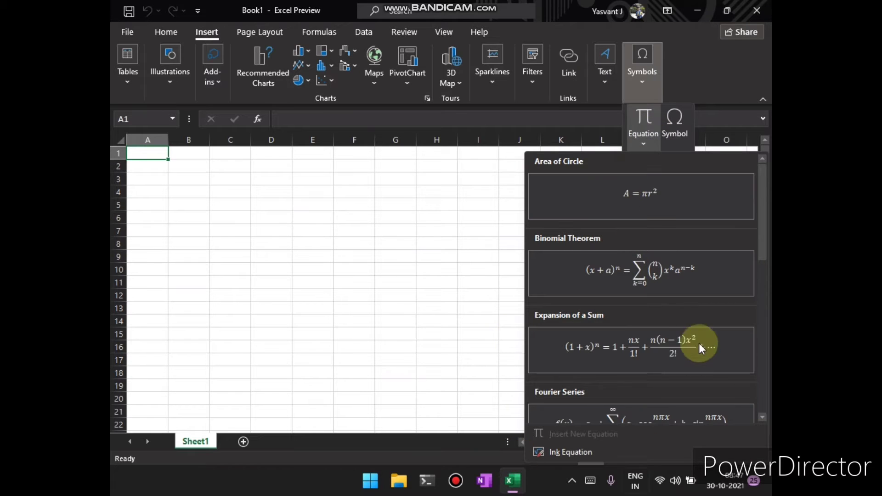
left_click(358, 229)
left_click(358, 229)
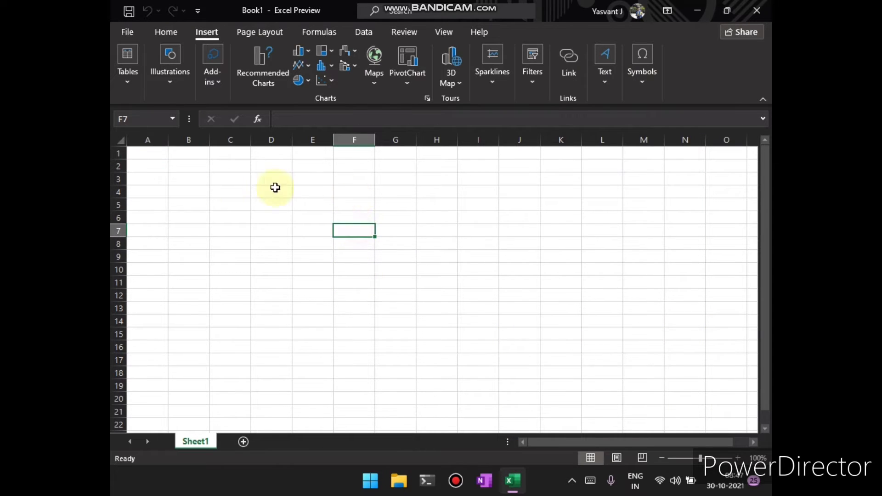
left_click(230, 192)
left_click(182, 166)
left_click(158, 153)
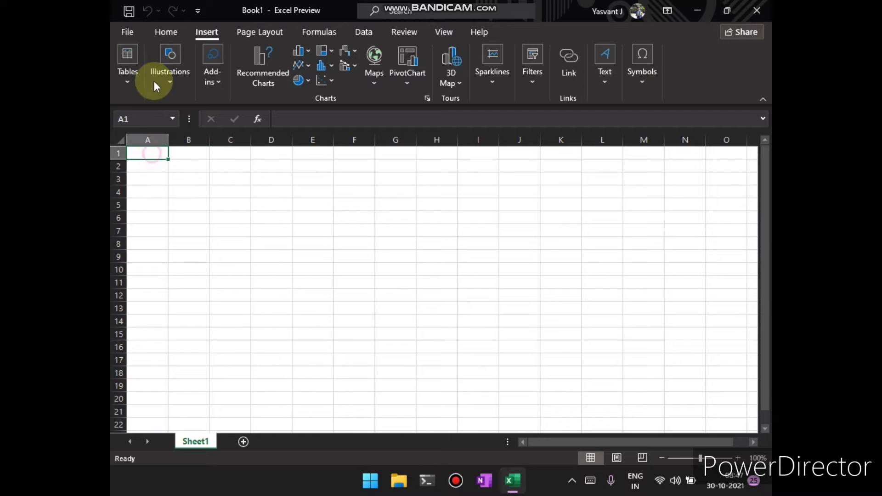
left_click(166, 32)
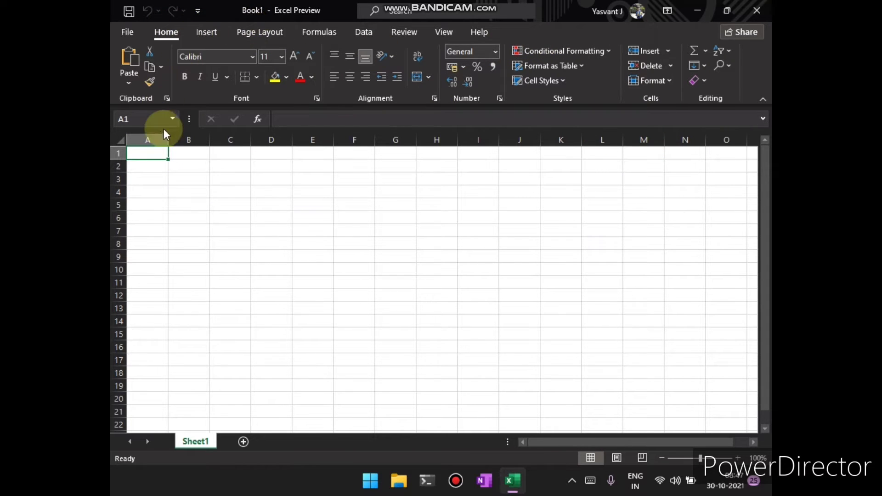
left_click(444, 35)
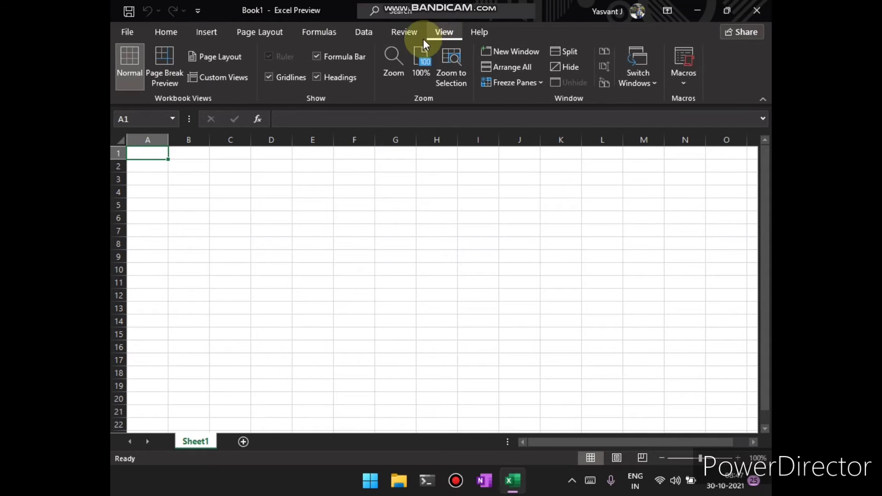
scroll(179, 28, "up", 5)
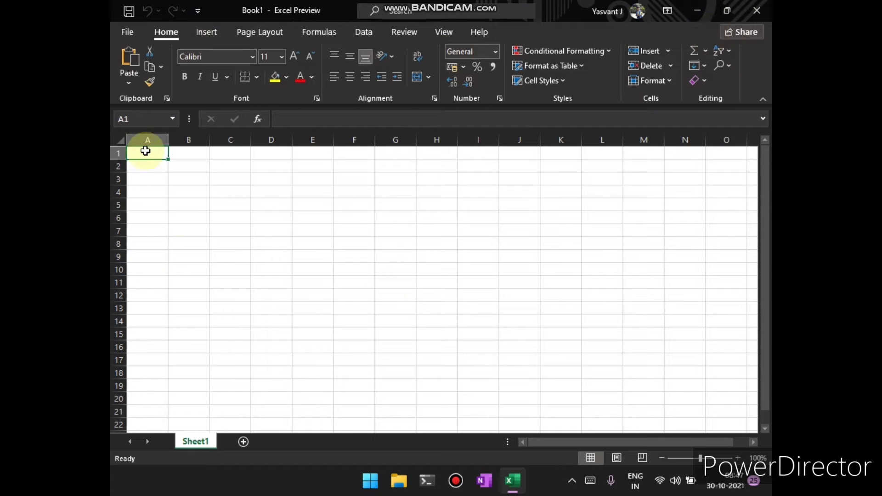
- Look through the formula, review and view commands, and set the font colour of cells A1:H11 to green
left_click_drag(144, 147, 423, 282)
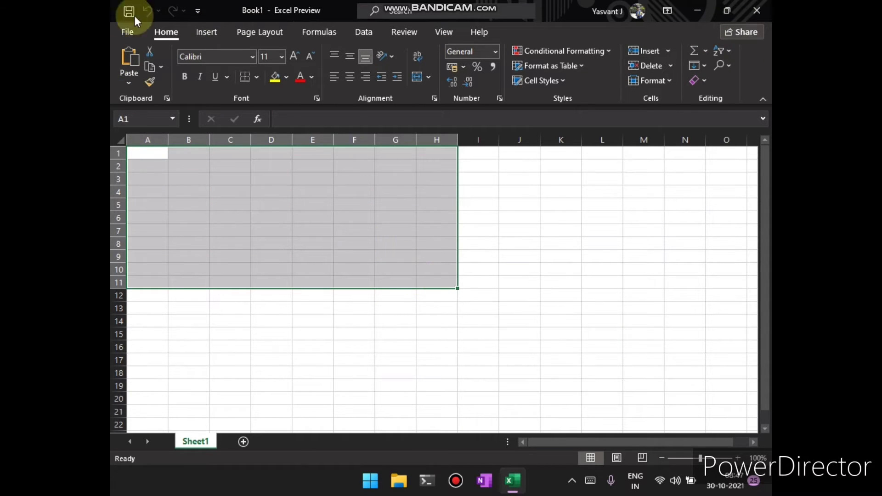
left_click(327, 33)
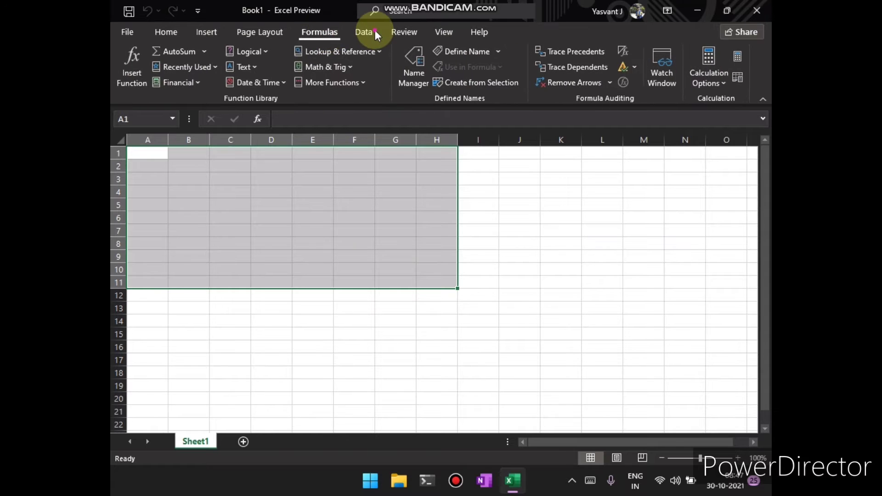
left_click(396, 33)
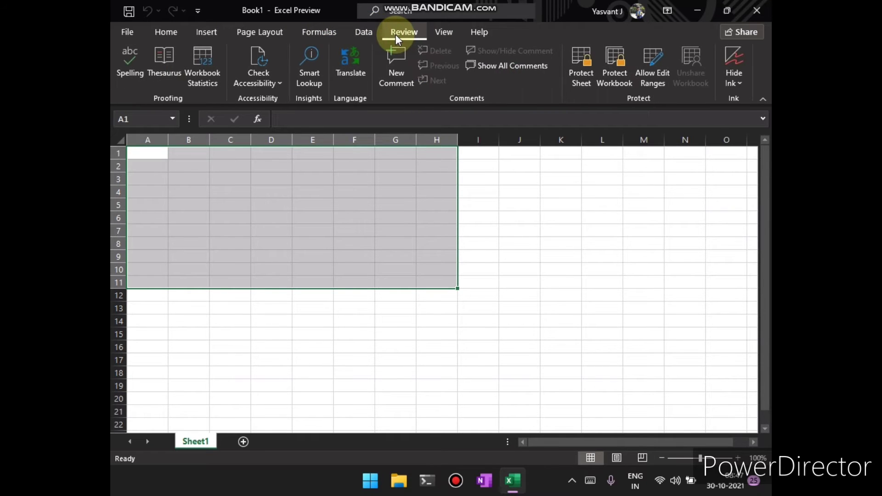
left_click(478, 32)
left_click(441, 33)
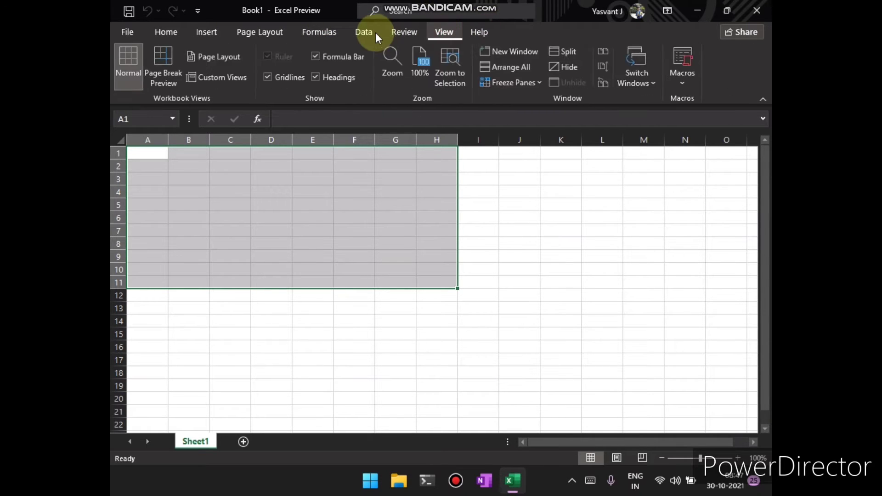
left_click(152, 30)
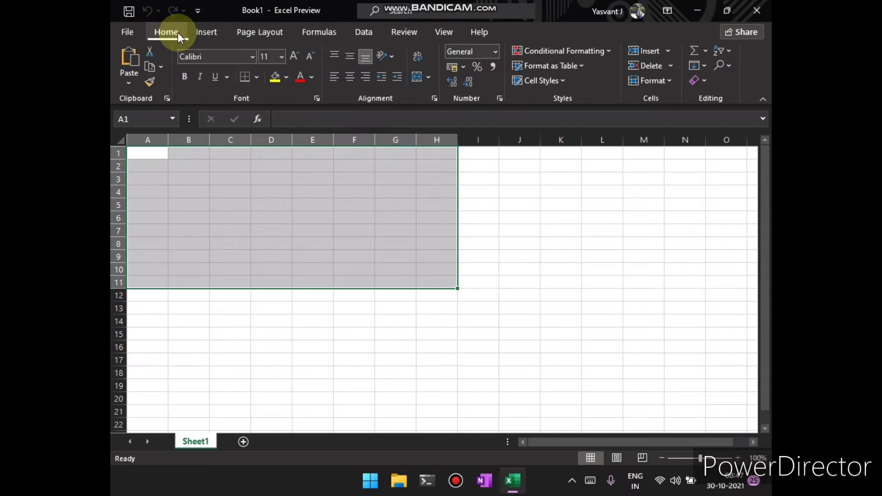
left_click(310, 77)
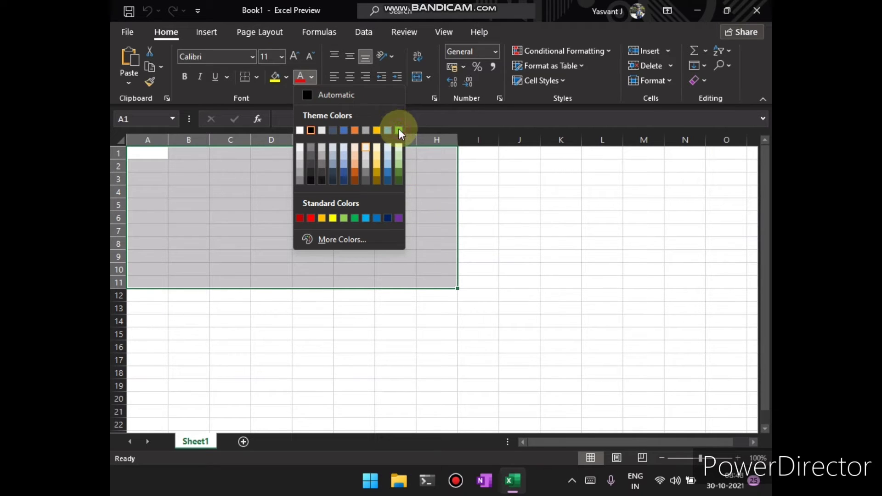
left_click(310, 124)
left_click(437, 205)
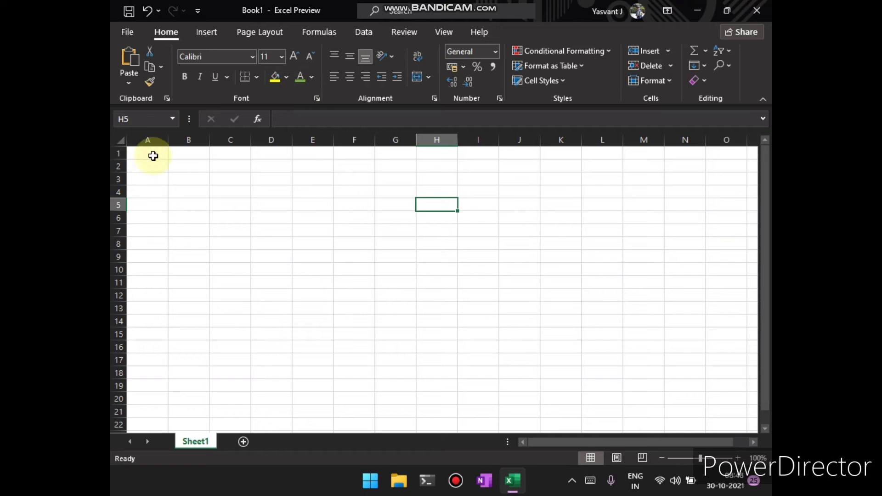
- Fill the cell range A1:K11 with yellow
left_click_drag(160, 153, 544, 285)
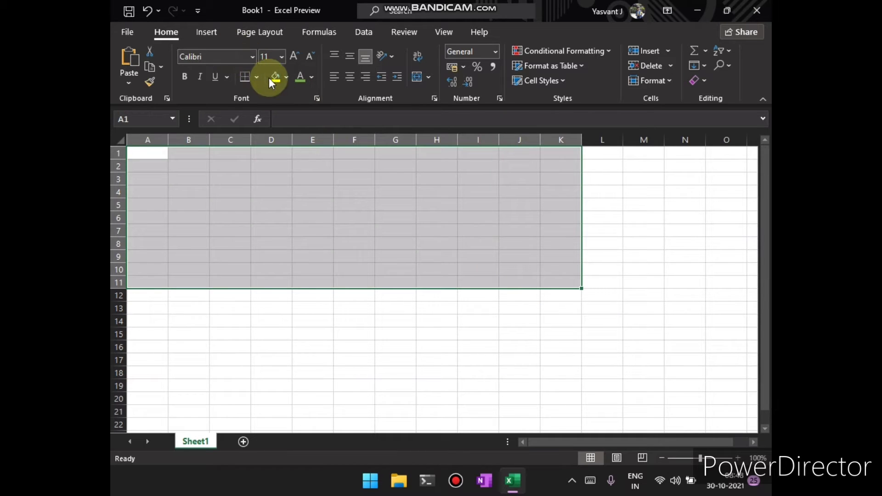
left_click(269, 78)
left_click(280, 302)
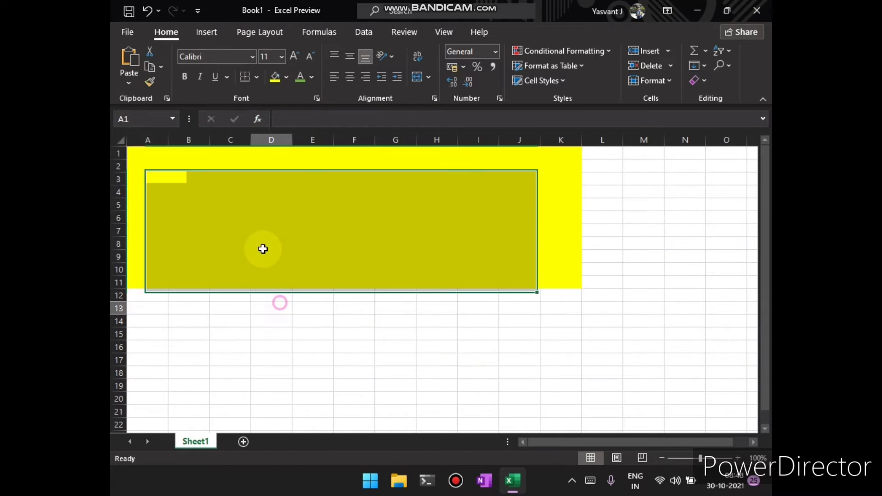
- Enter the person's first name in cell C5 of the yellow range
left_click(220, 204)
double_click(221, 206)
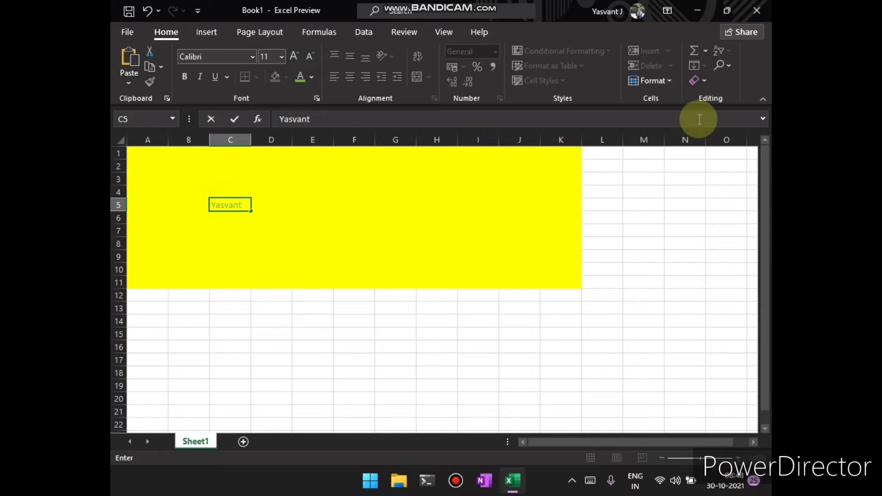
left_click(730, 396)
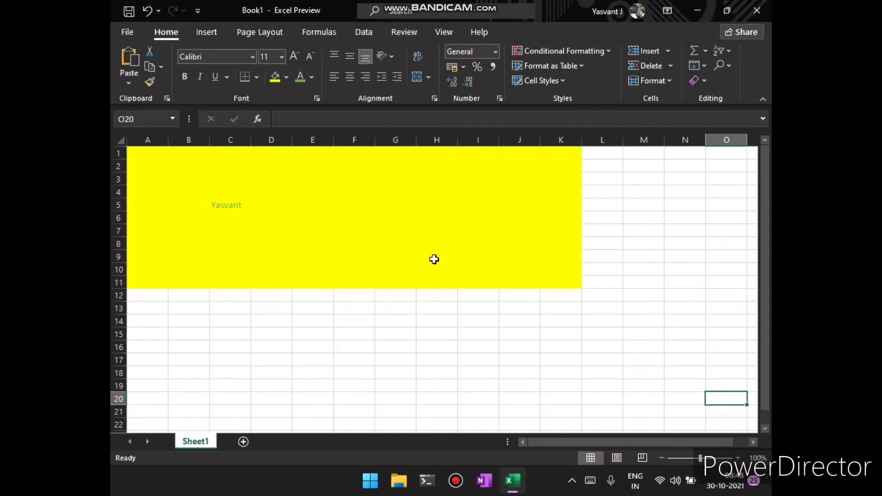
left_click(217, 206)
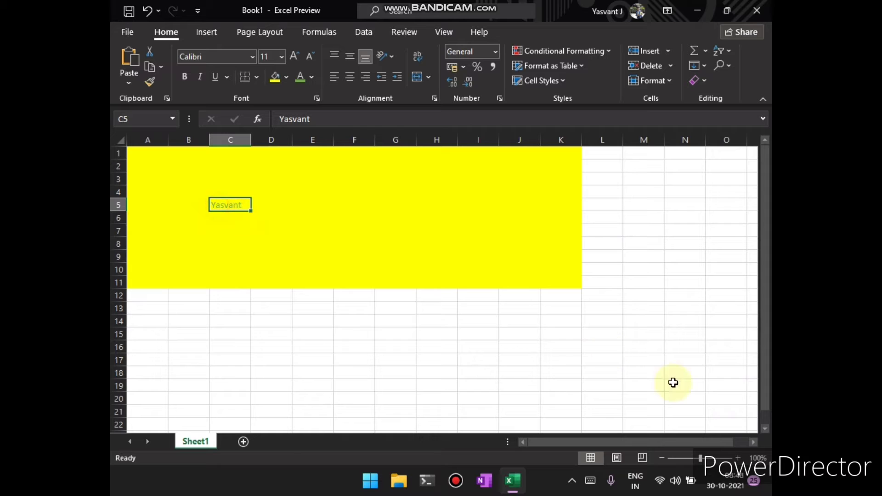
- Inspect the name in the yellow range at up to 220% zoom and return the sheet to 100%
left_click(740, 457)
left_click(740, 458)
left_click(740, 458)
left_click(740, 458)
left_click(740, 457)
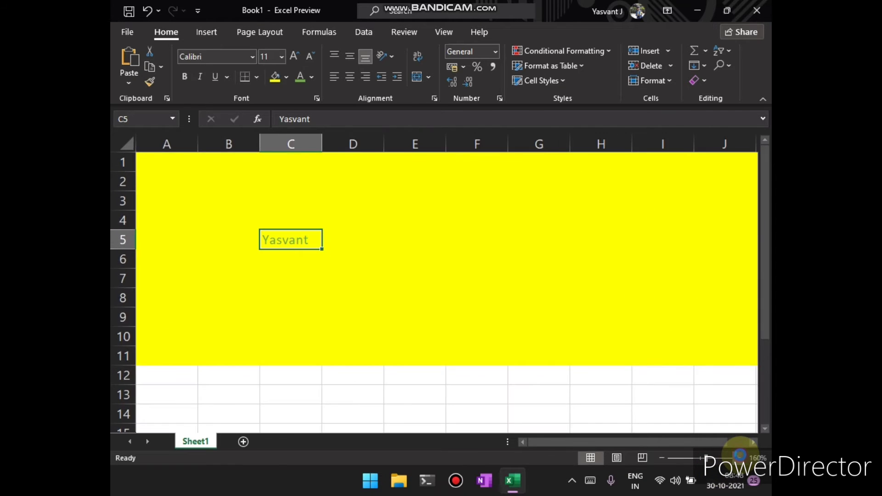
left_click(740, 458)
left_click(740, 458)
left_click(740, 458)
left_click(740, 457)
left_click(740, 458)
left_click(741, 458)
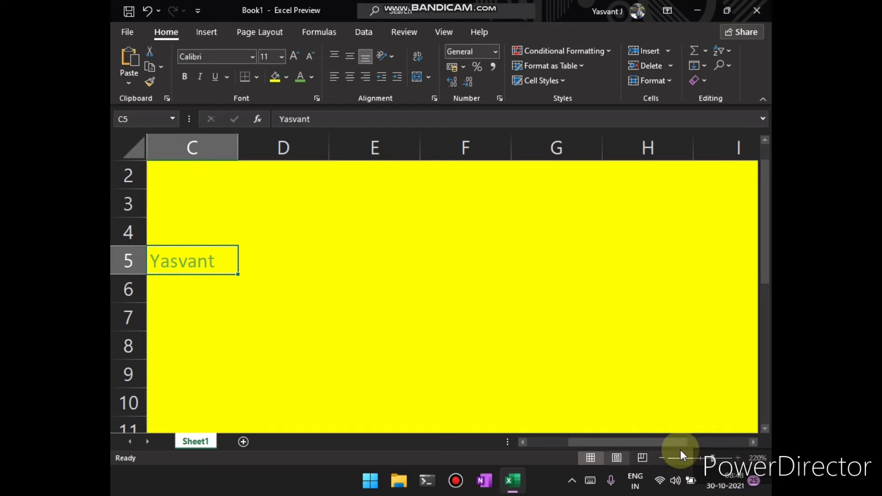
left_click(699, 458)
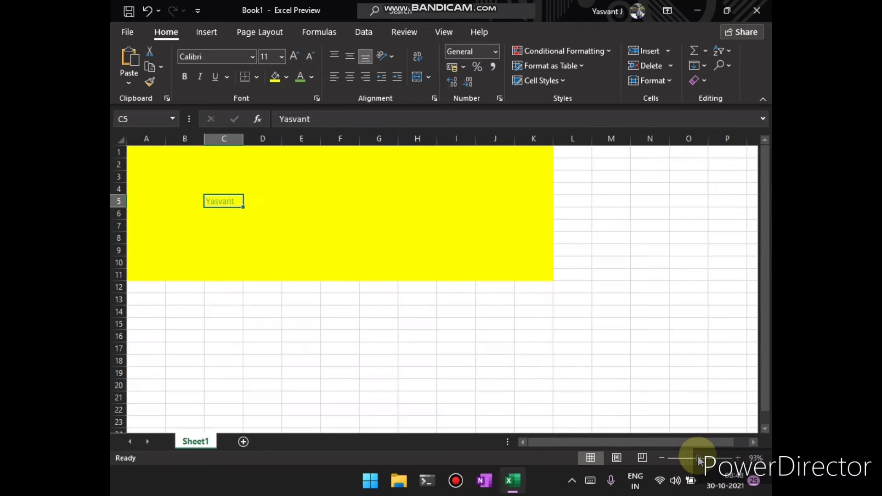
left_click(628, 155)
left_click(185, 366, "shift")
left_click(644, 256)
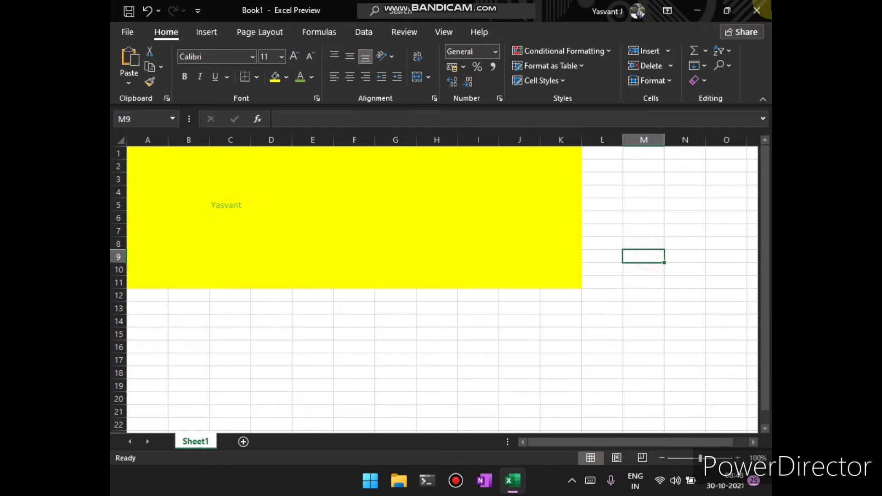
- Close the workbook without saving it and clear the icon selection on the desktop
left_click(756, 10)
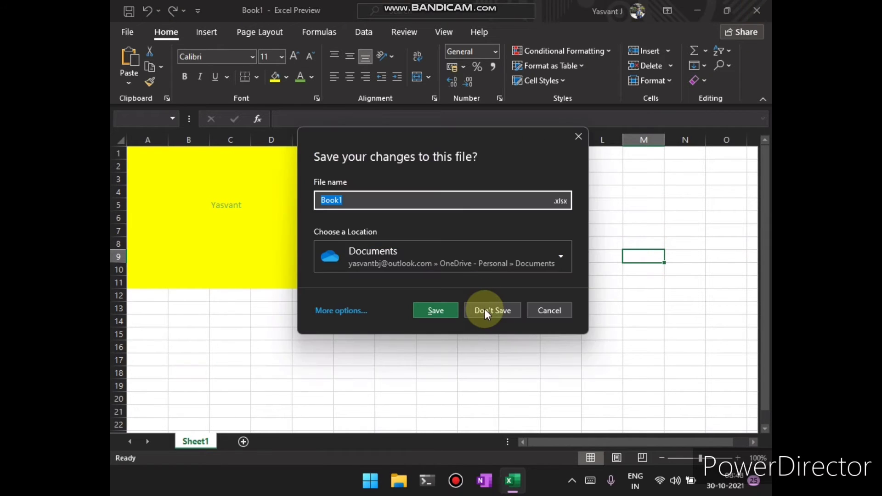
left_click(485, 308)
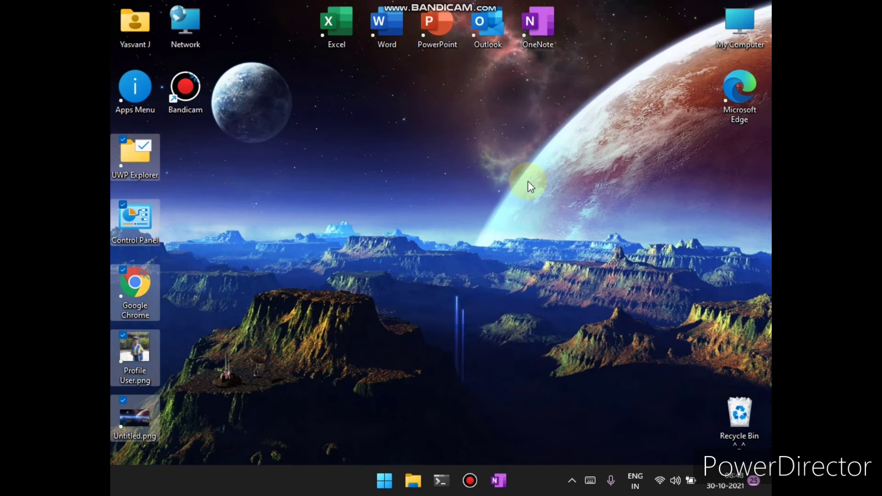
left_click(359, 401)
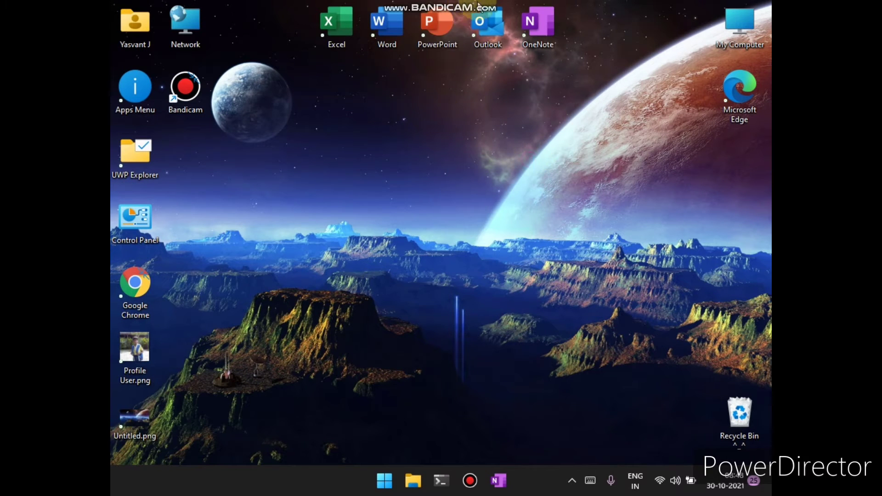
- Launch PowerPoint and create a blank presentation
left_click(382, 486)
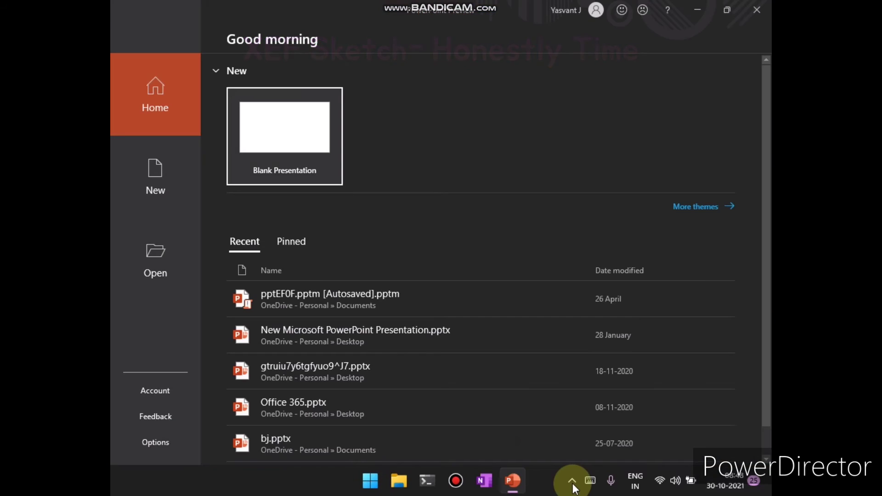
left_click(570, 479)
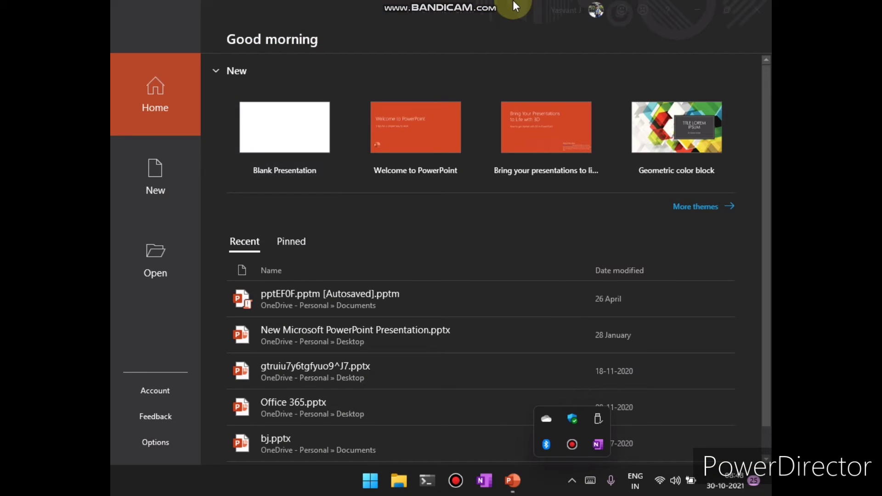
left_click(428, 130)
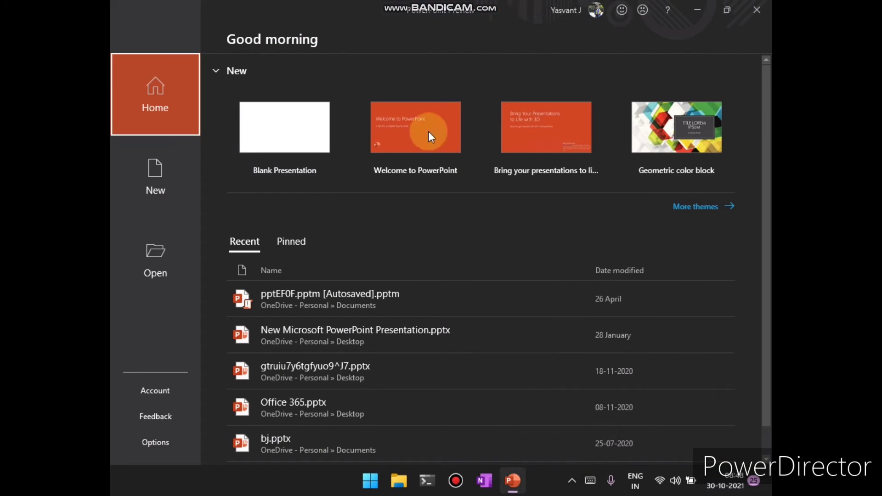
left_click(301, 151)
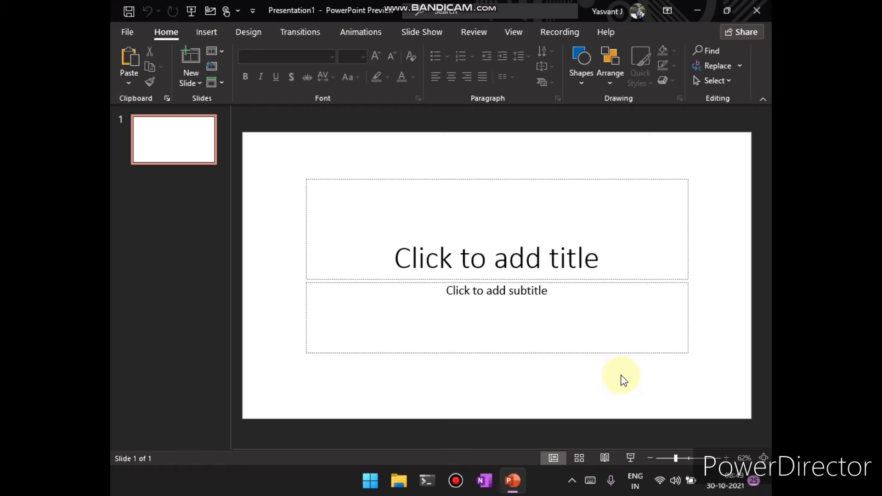
- Draw a rectangle with two rounded diagonal corners, about 14.59 by 5.77 cm, over the title, rotate it steeply and move the title placeholder lower
left_click(575, 77)
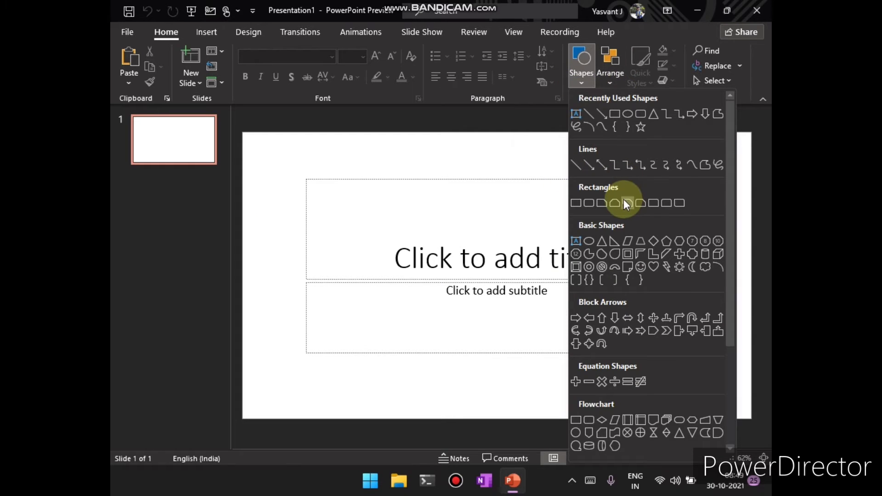
left_click(675, 201)
left_click_drag(401, 231, 621, 317)
left_click_drag(571, 291, 583, 291)
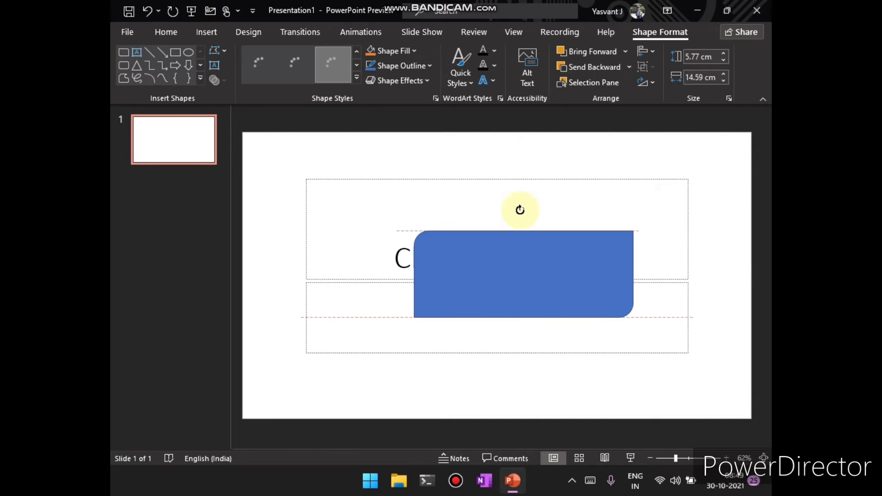
left_click_drag(523, 208, 355, 336)
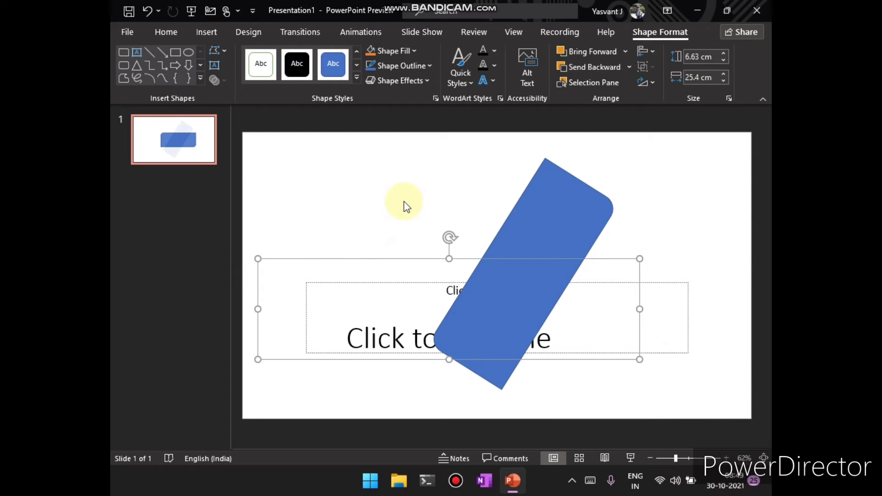
left_click(364, 221)
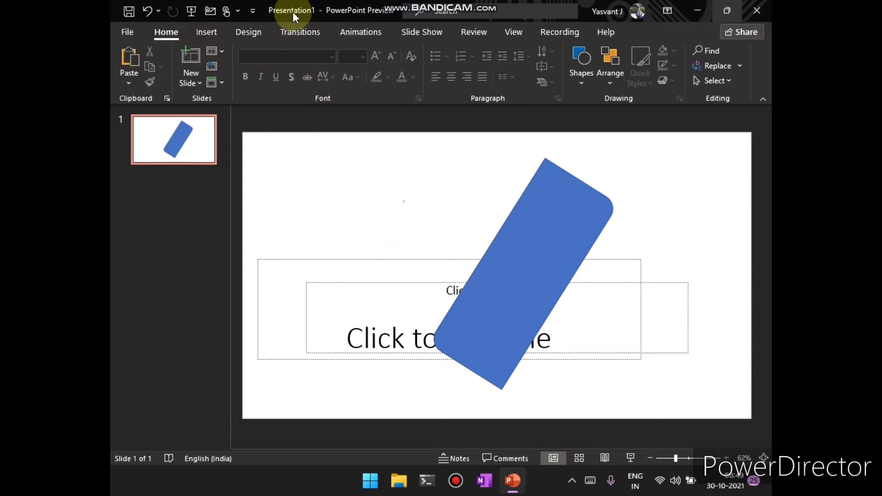
- Apply the grey theme with the wooden floor to the presentation and delete the rotated shape
left_click(242, 35)
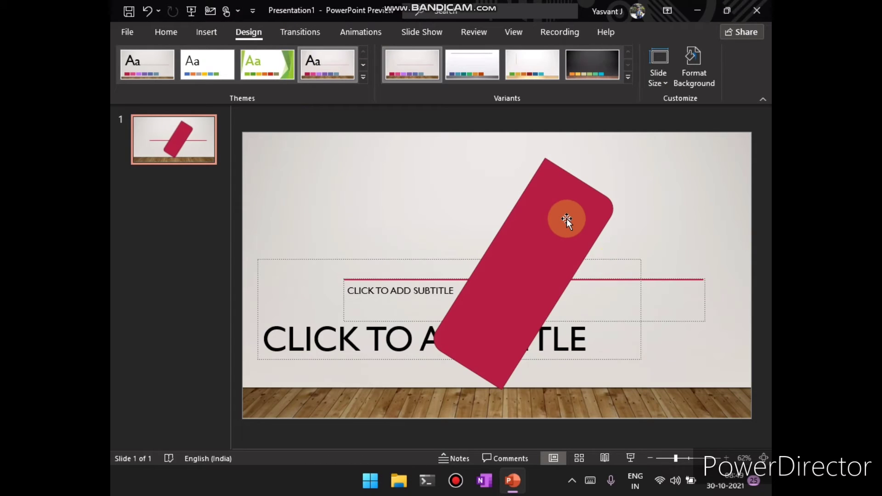
left_click(567, 219)
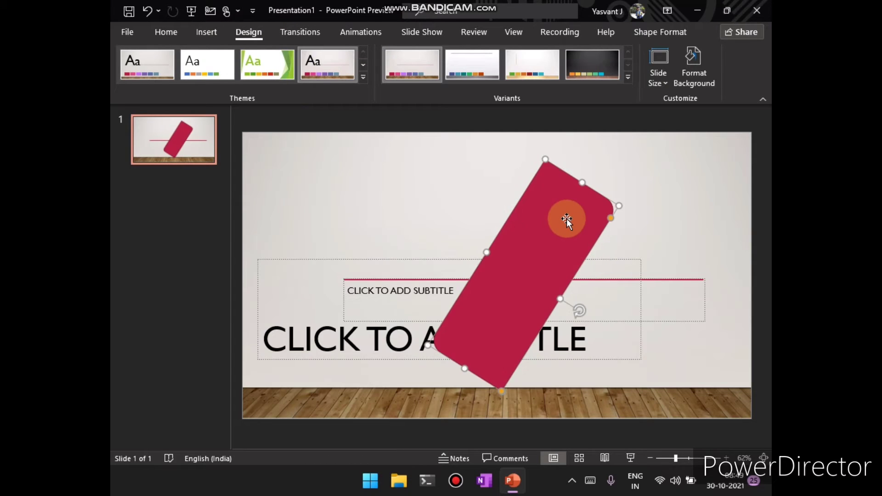
key("Delete")
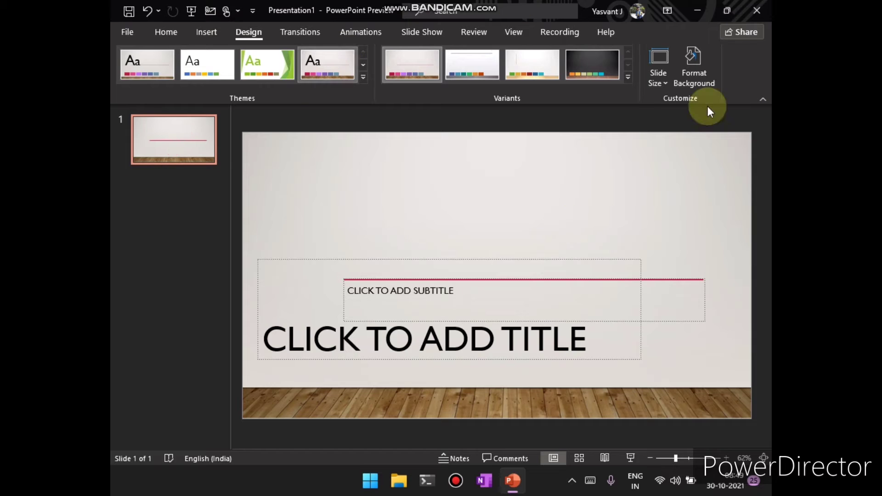
- Apply the Savon theme with the blue leaf-pattern border to the presentation
left_click(628, 79)
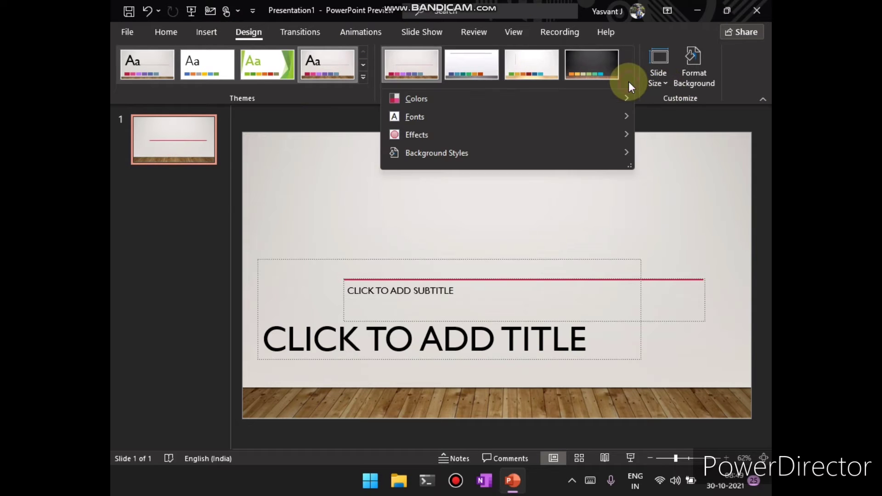
left_click(364, 76)
scroll(274, 181, "down", 3)
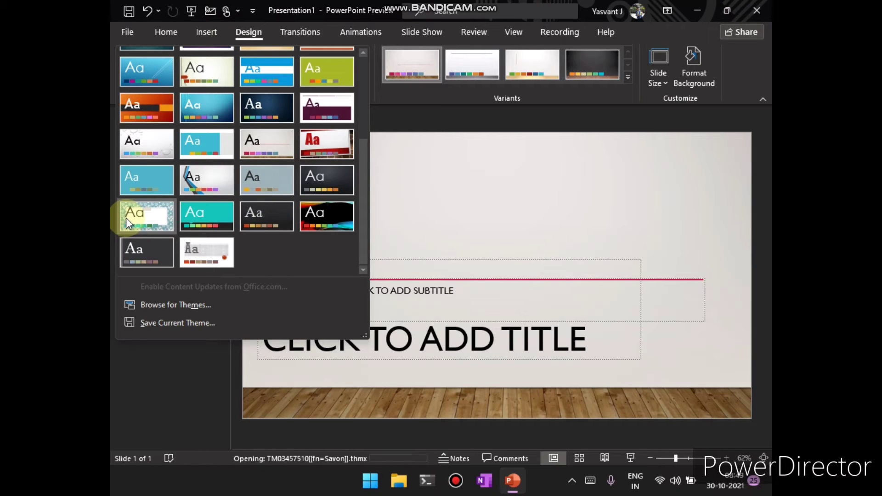
left_click(171, 123)
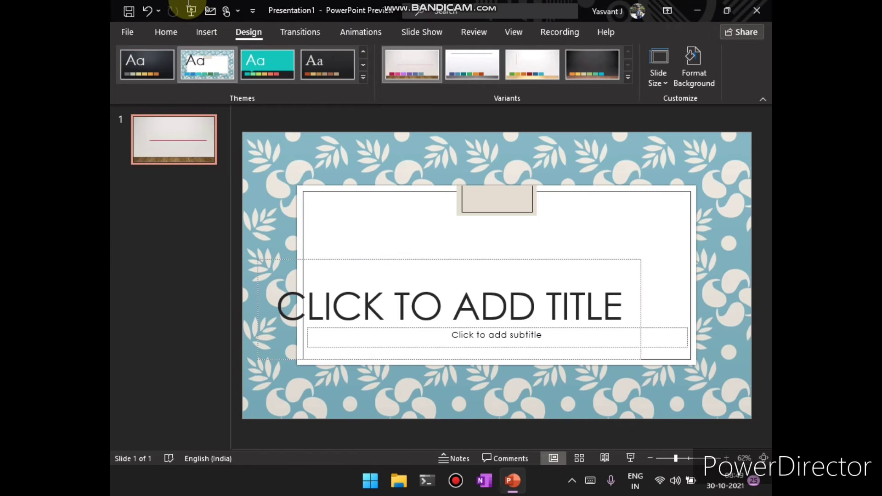
- Close the presentation without saving it
left_click(757, 10)
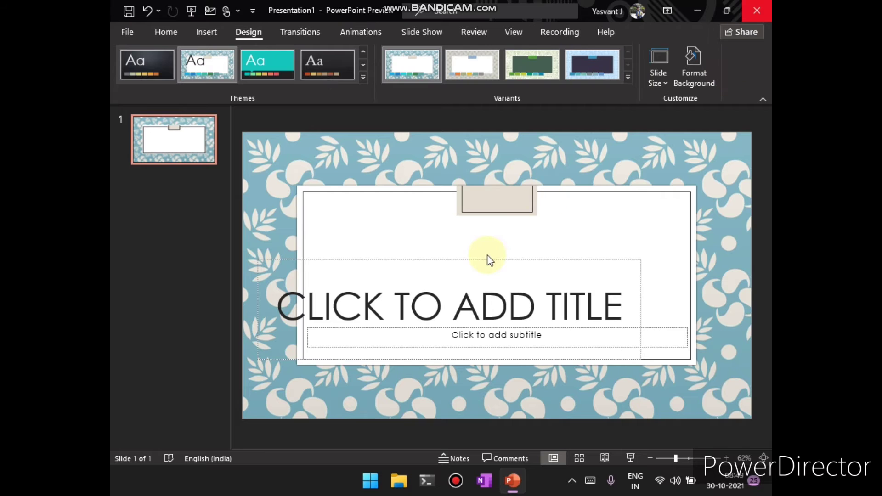
left_click(489, 311)
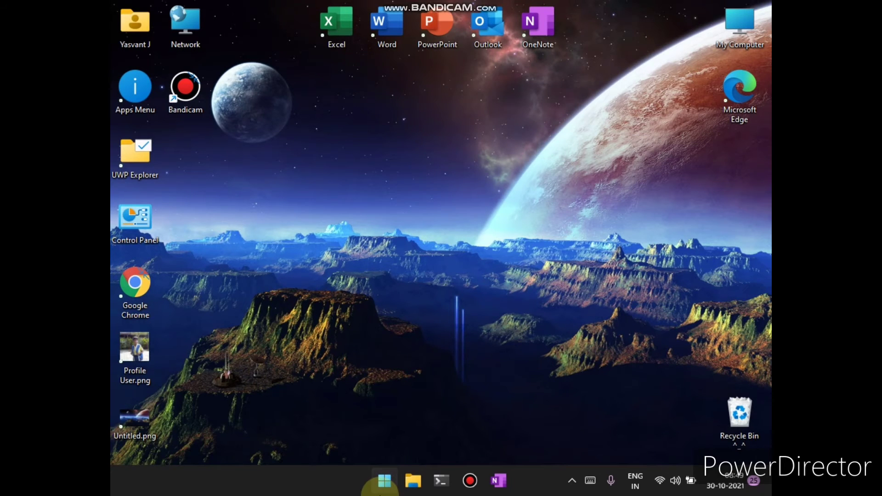
left_click(382, 487)
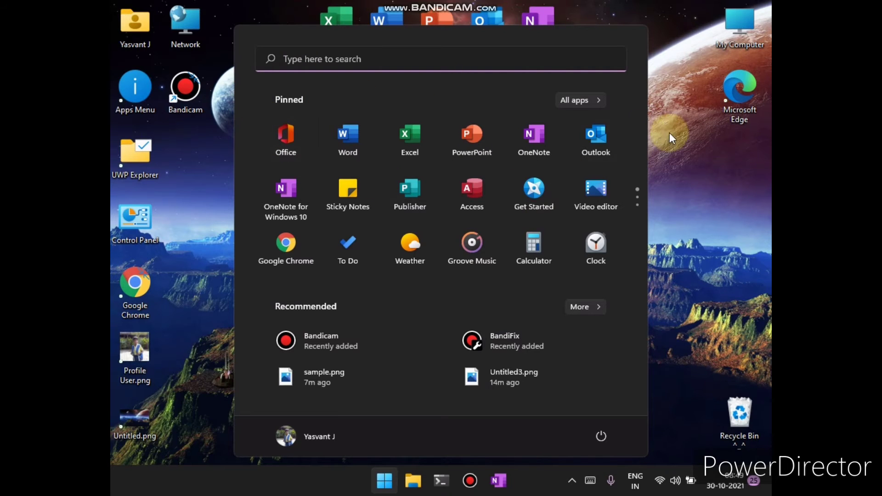
left_click(722, 139)
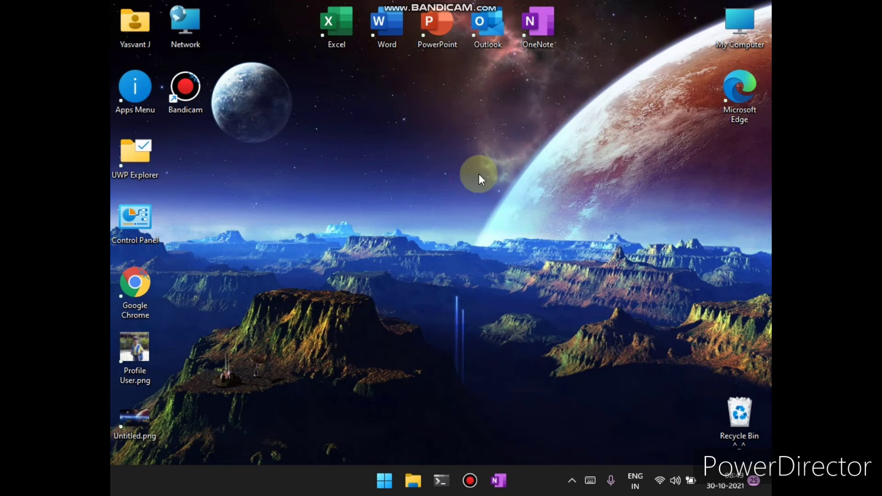
left_click_drag(604, 168, 460, 259)
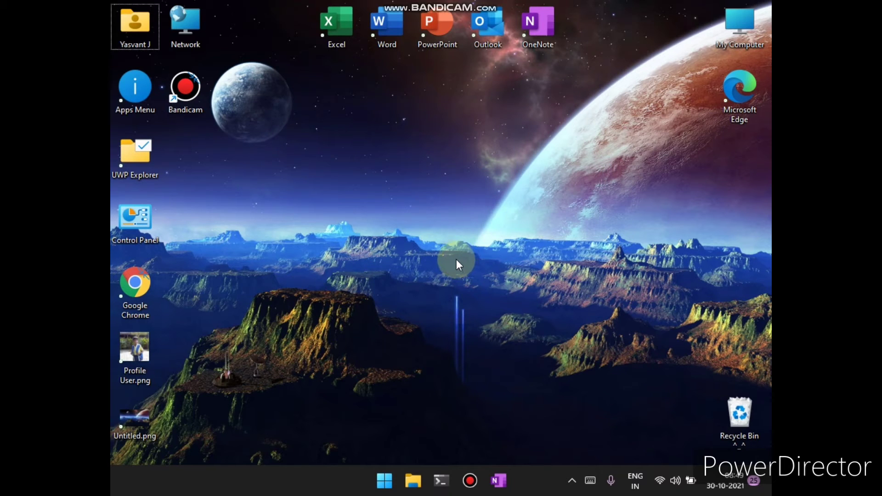
- Launch Control Panel with the Run command control and open Programs and Features
key("super+r")
type("contr")
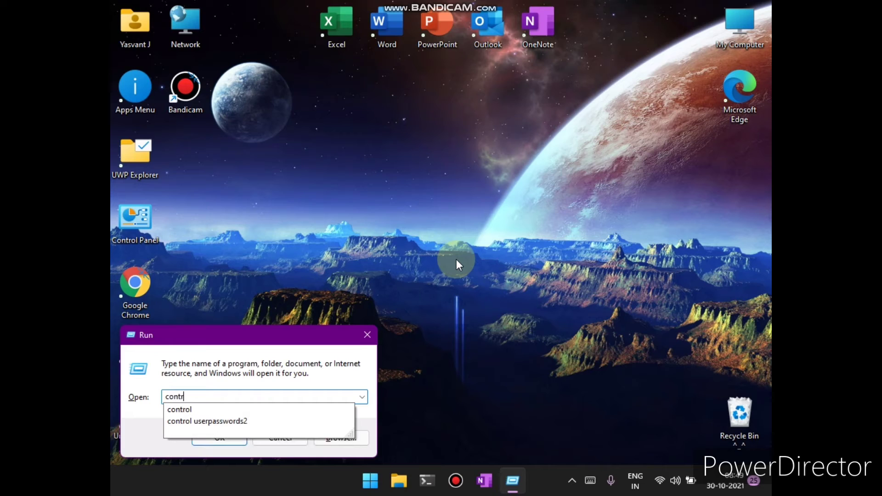
key("Return")
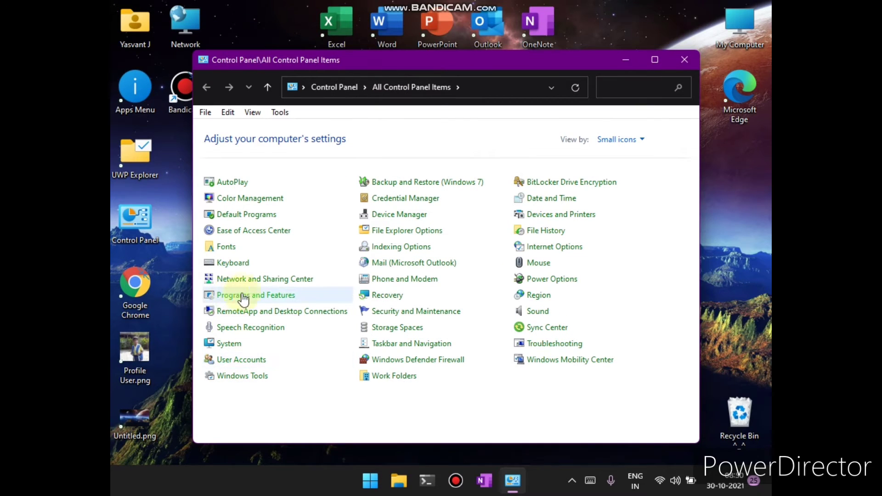
left_click(243, 297)
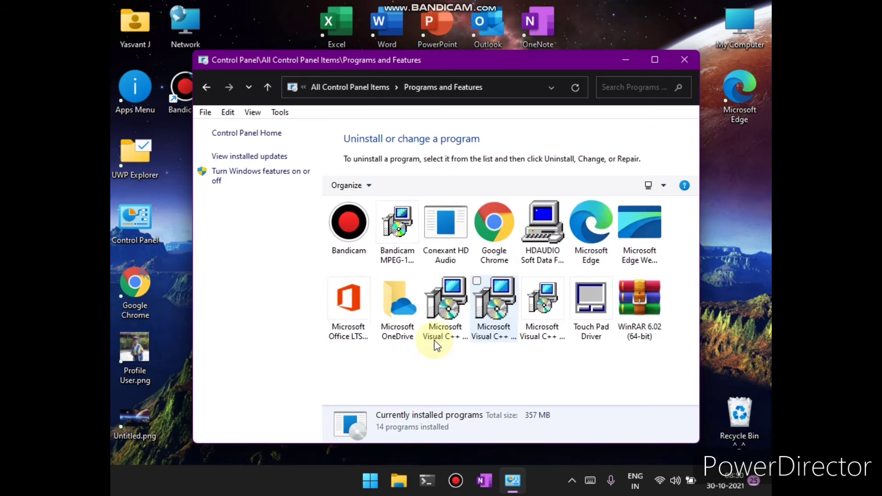
- View the installed programs as extra large icons in a narrower window and select Microsoft Office LTSC Professional Plus 2021 - en-us
scroll(434, 340, "up", 5, "ctrl")
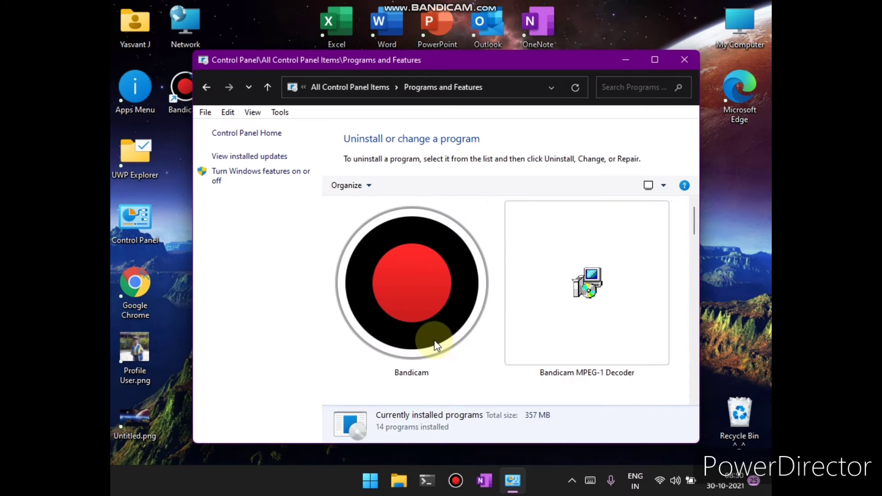
scroll(435, 340, "down", 2)
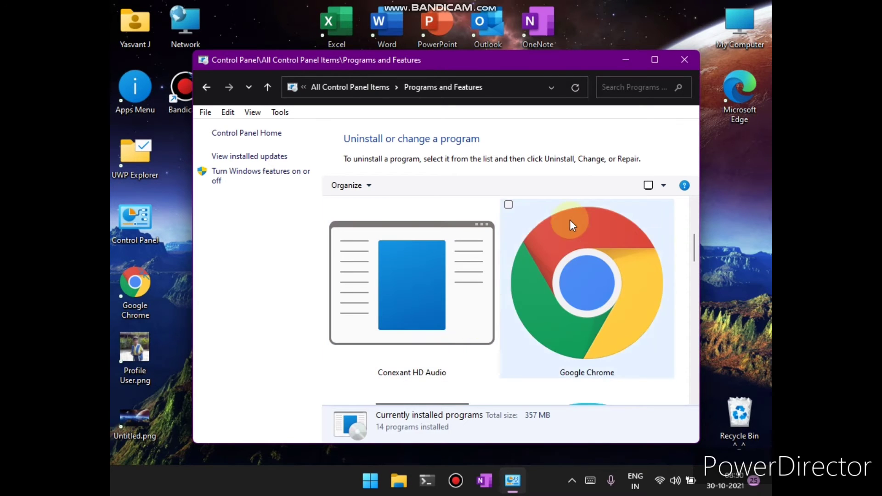
left_click_drag(698, 242, 510, 256)
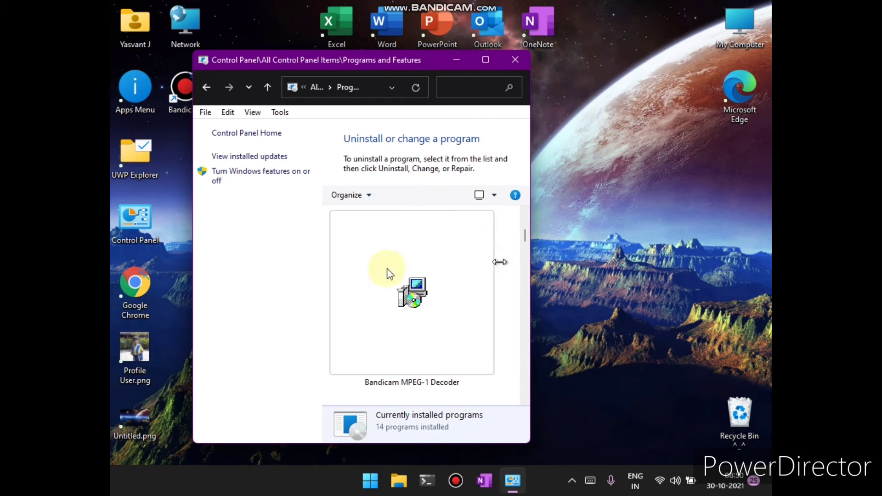
scroll(375, 274, "down", 4)
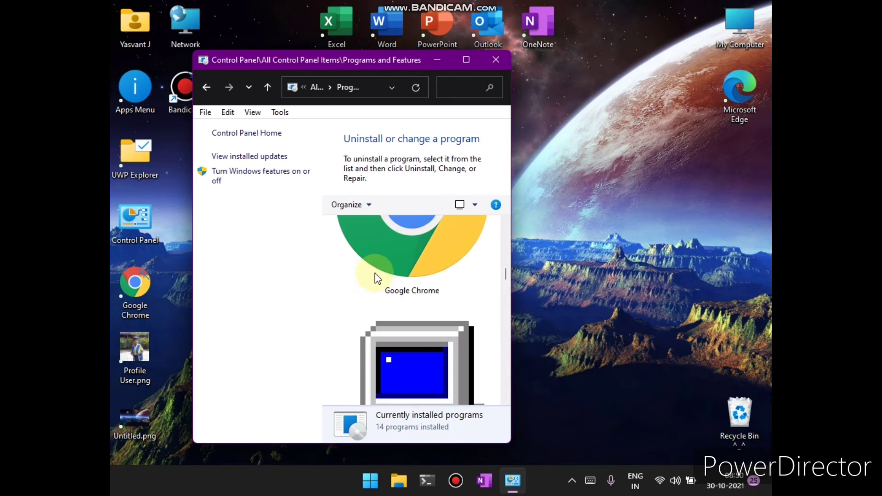
scroll(375, 273, "down", 3)
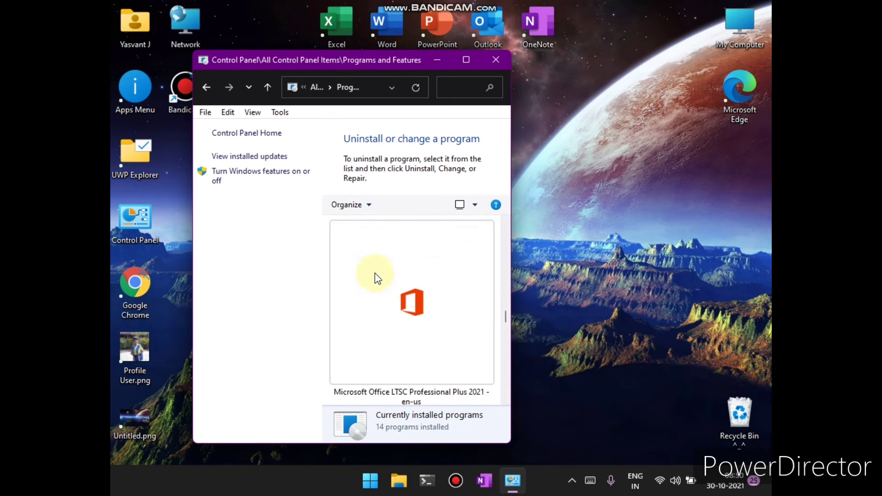
left_click(364, 291)
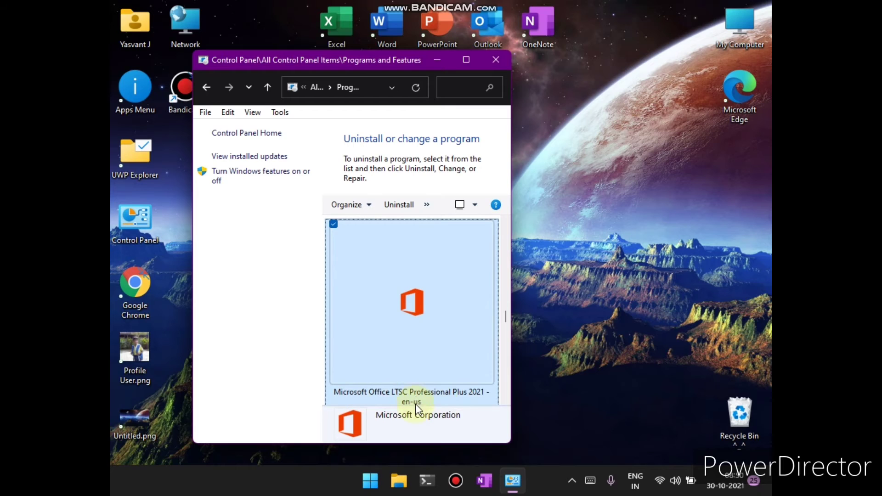
left_click_drag(432, 443, 430, 457)
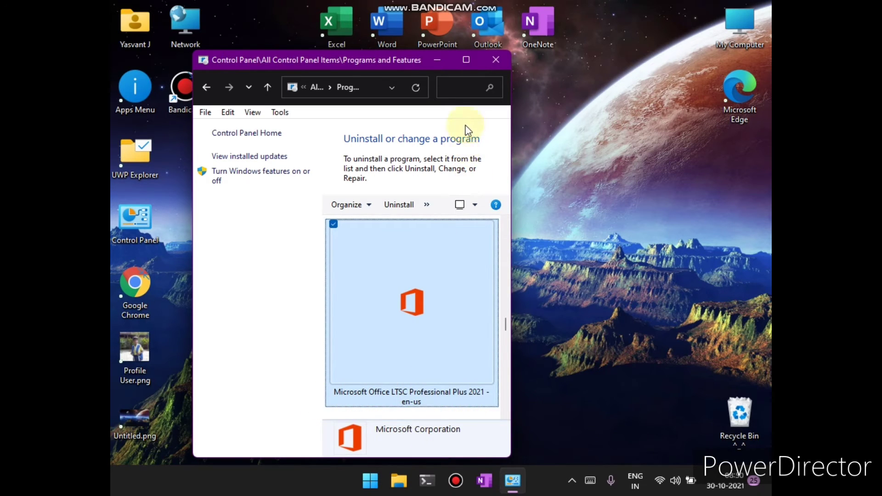
- Switch the installed programs list to Details view
left_click(474, 205)
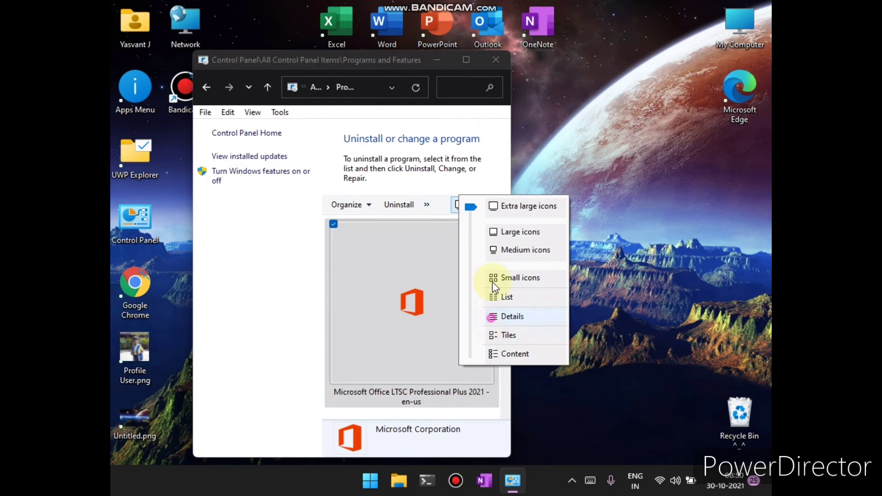
left_click(511, 316)
scroll(335, 325, "down", 2)
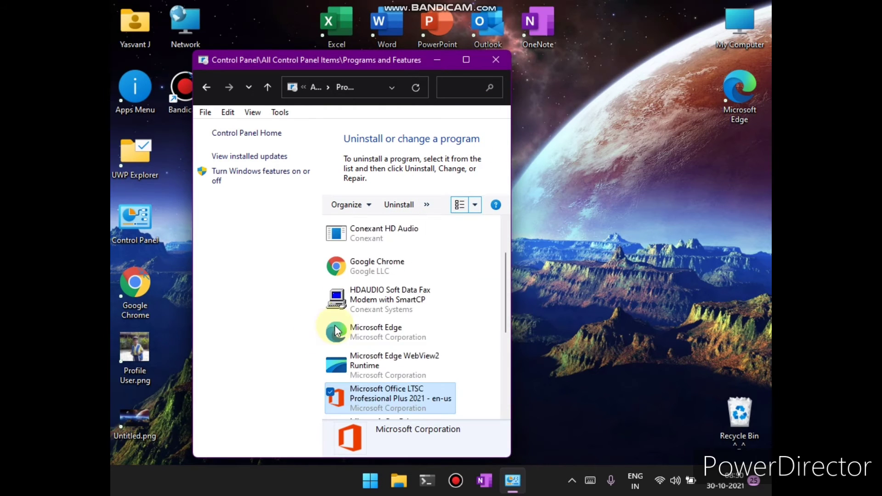
scroll(335, 330, "up", 2)
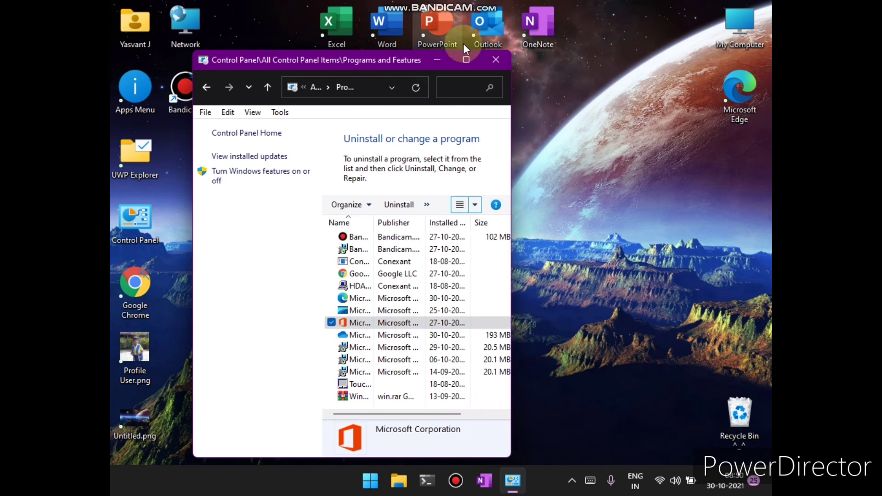
- Clear the selection of the Office entry and enlarge the Programs and Features window to full screen
left_click_drag(512, 133, 752, 173)
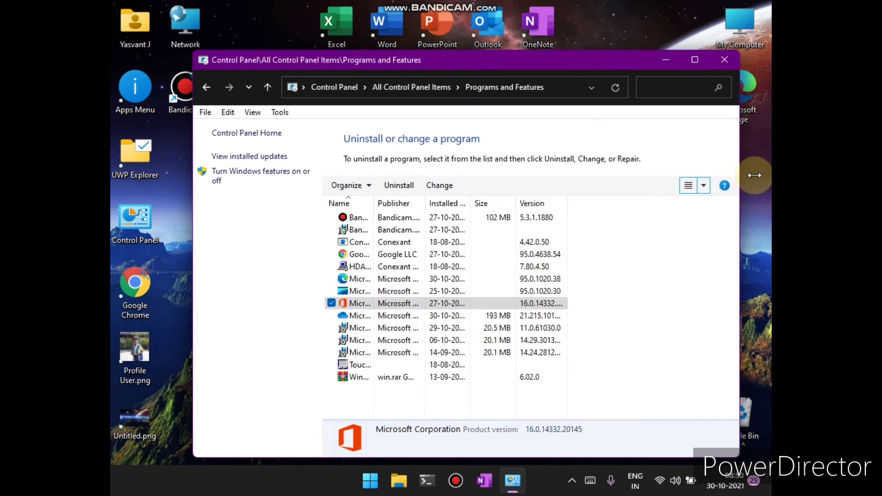
left_click(623, 290)
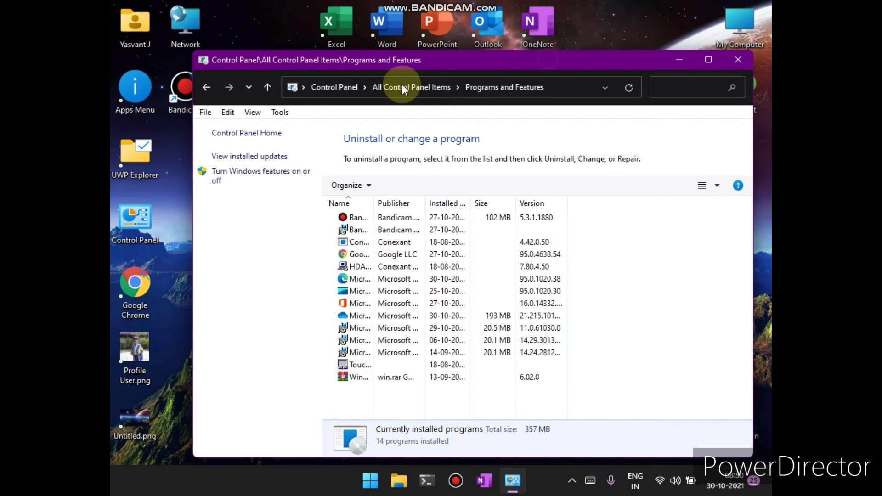
key("super+Up")
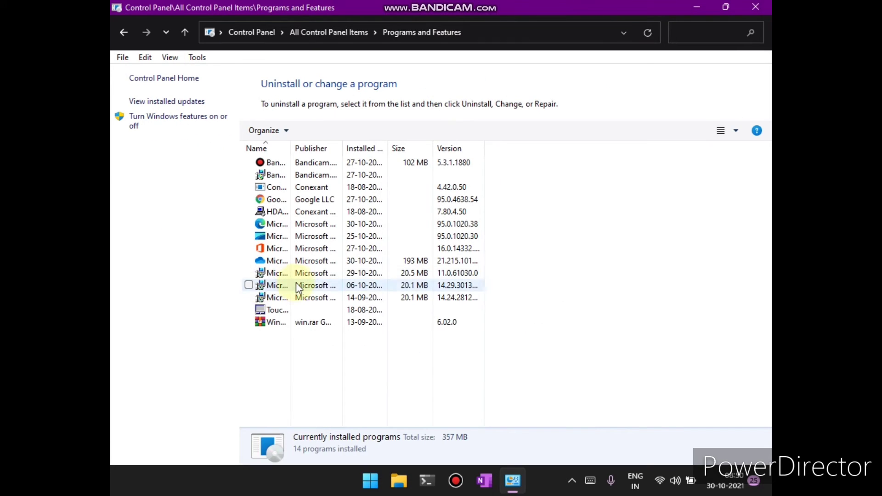
- Adjust the column widths of the program list so that full names, publishers, installation dates and versions fit
left_click_drag(292, 146, 503, 186)
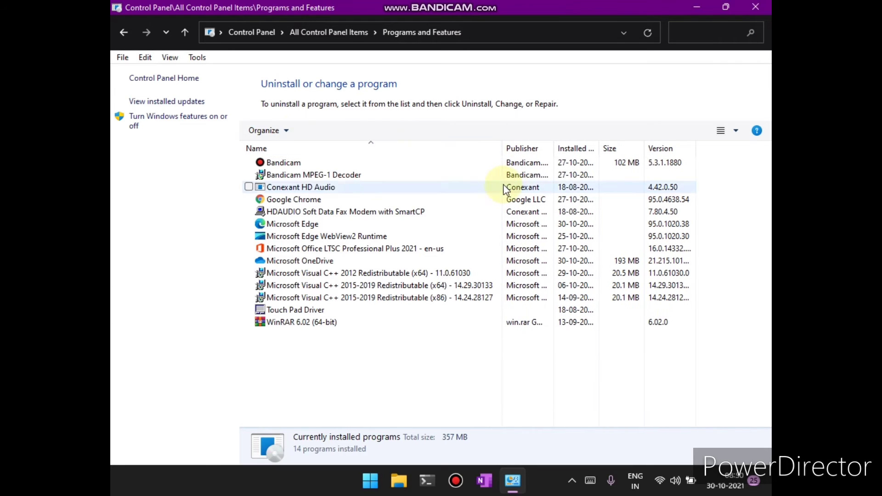
left_click_drag(557, 148, 669, 153)
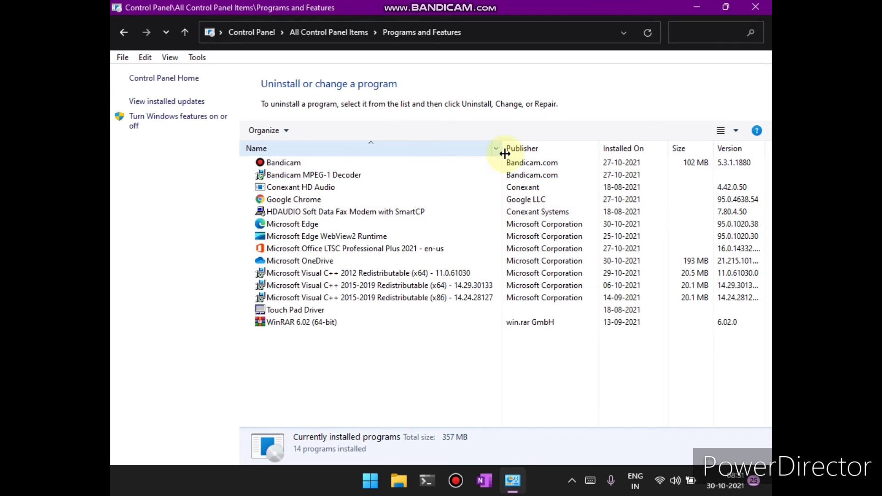
left_click_drag(505, 154, 496, 156)
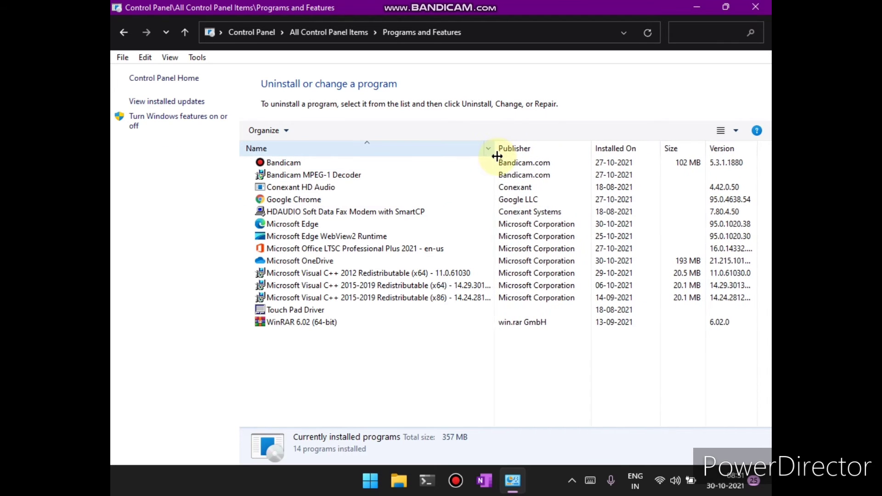
double_click(497, 158)
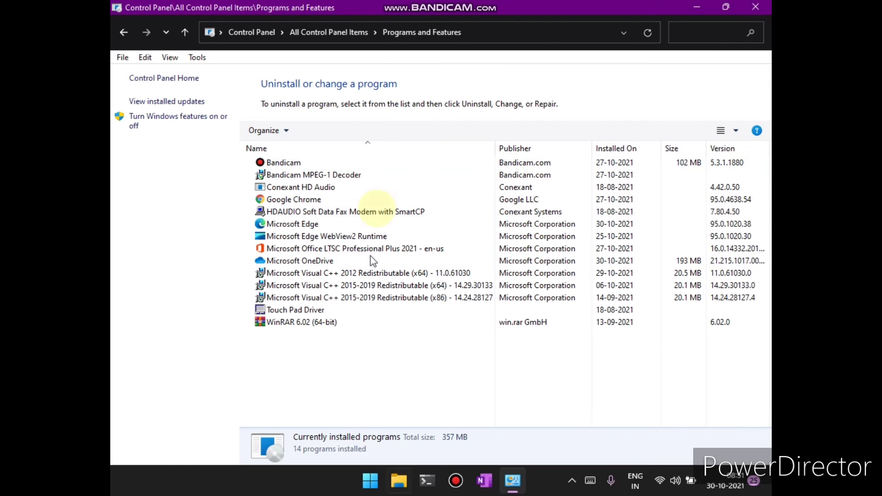
- Close the Programs and Features window and check the hidden system tray icons
key("alt+F4")
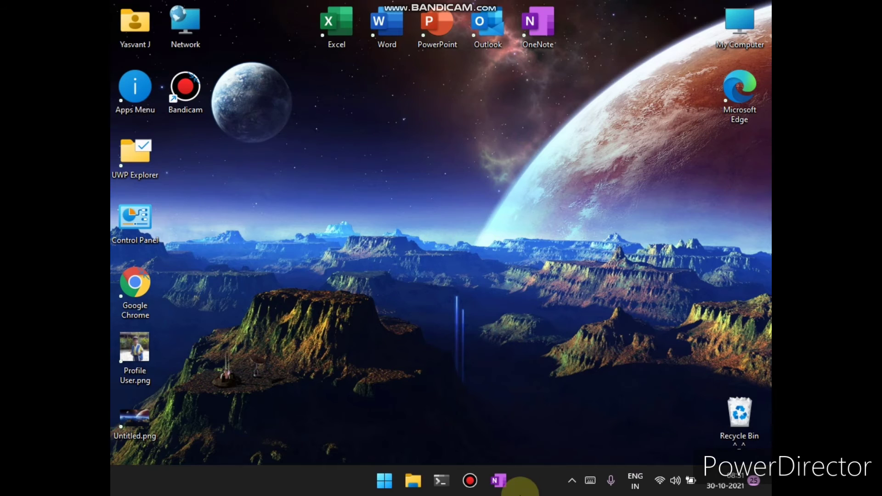
left_click(572, 480)
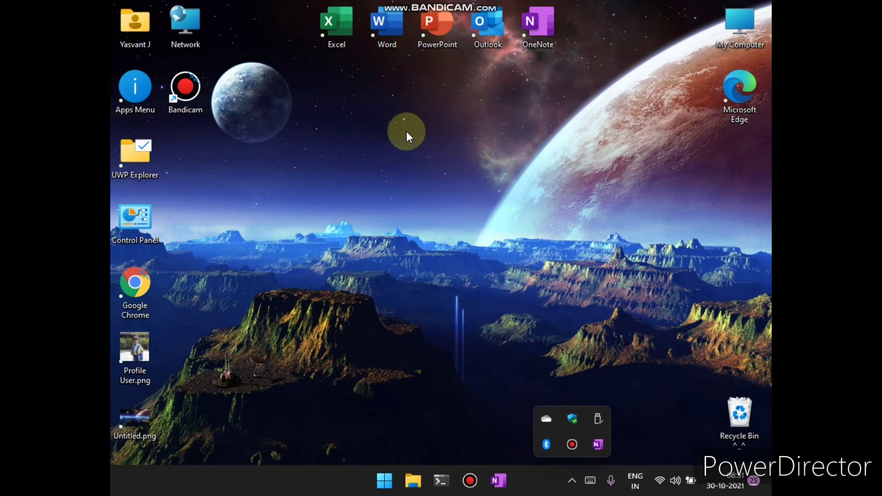
left_click_drag(437, 109, 370, 276)
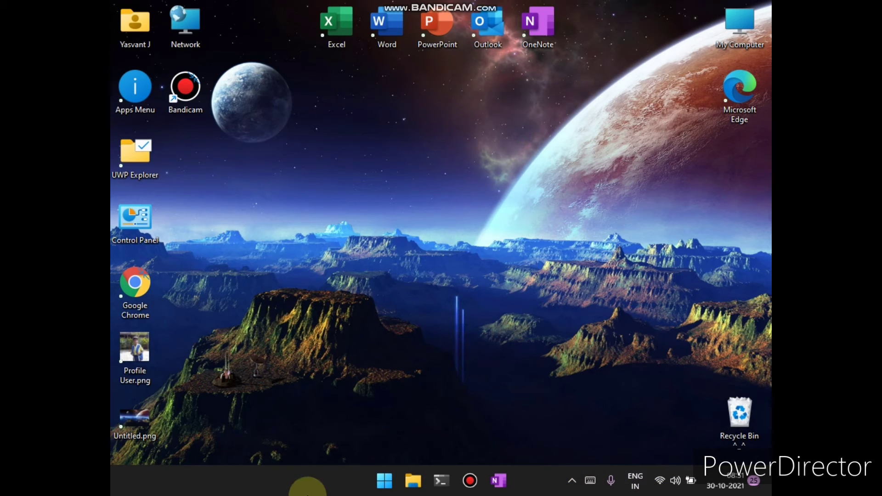
- Open Publisher, view its Account page with the product information, and close the app
left_click(388, 490)
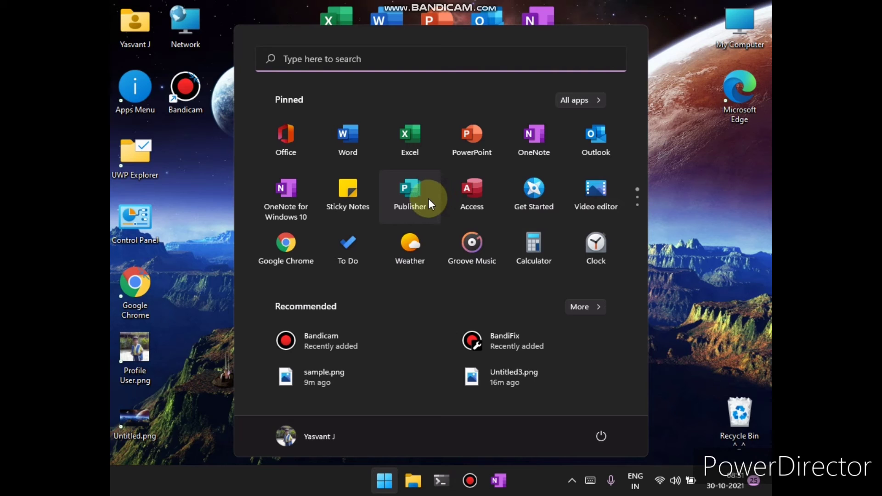
left_click(118, 492)
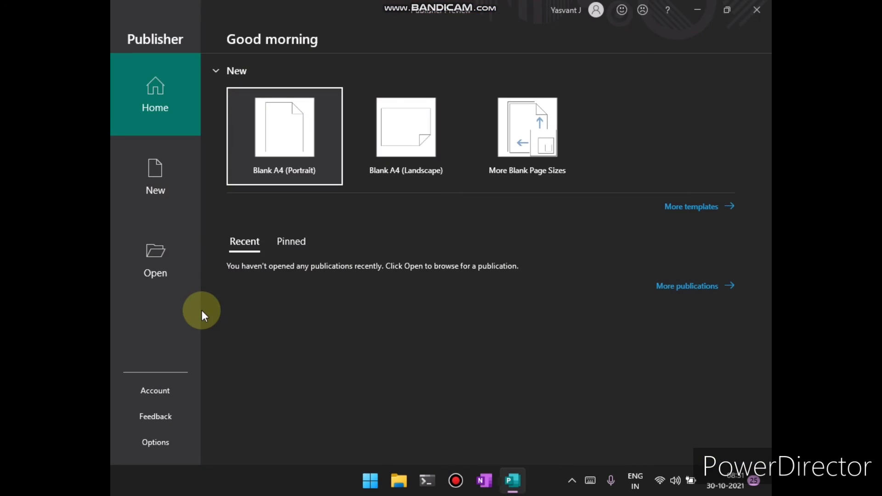
left_click(172, 400)
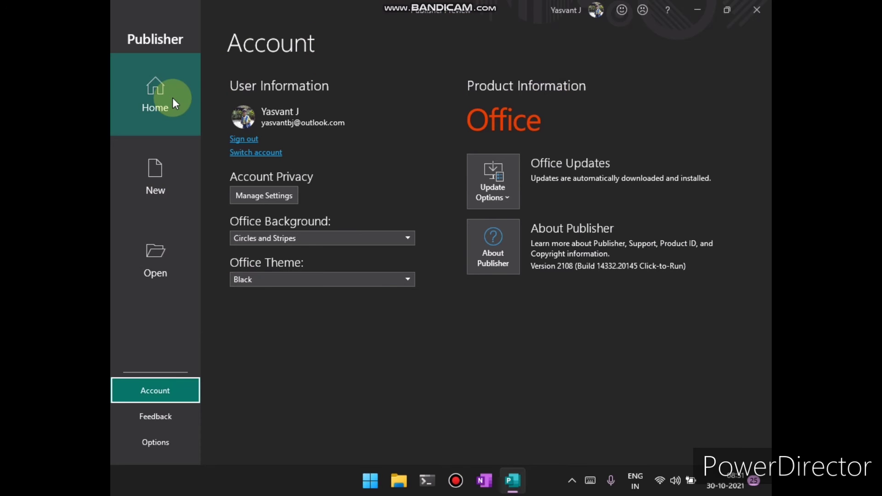
left_click(175, 83)
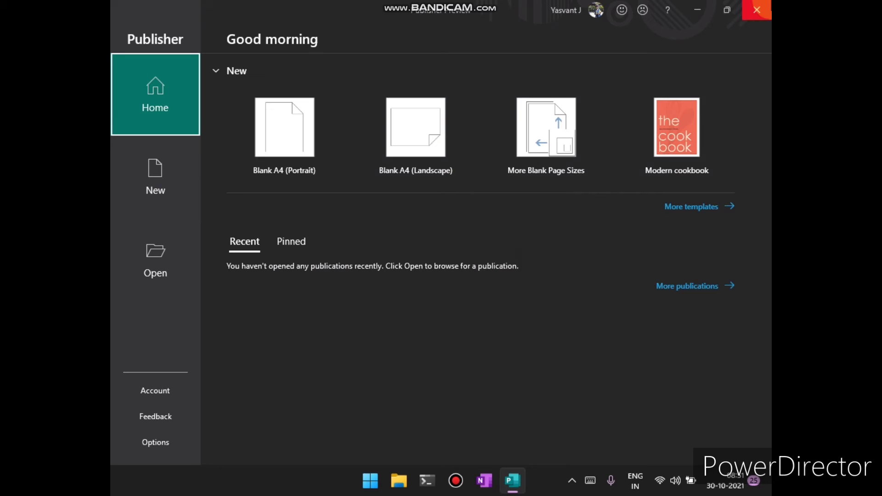
left_click(757, 10)
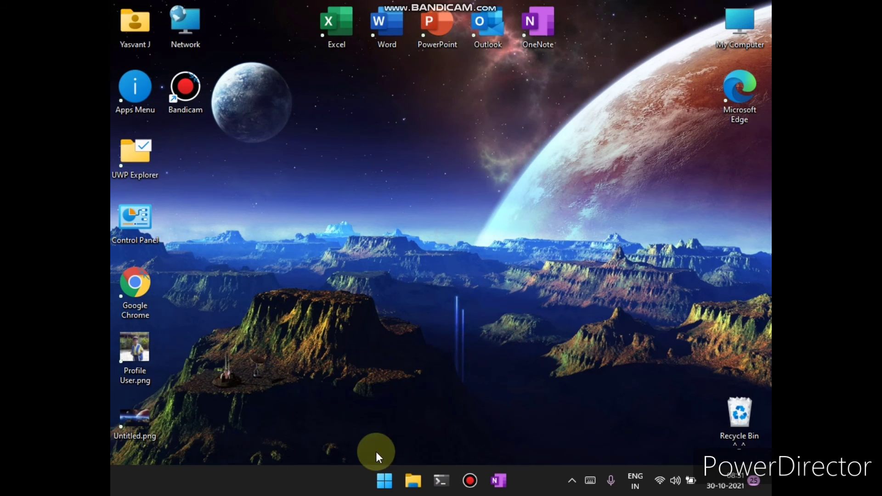
- Create the blank database Database1.accdb in Access, view its Home commands, and close the app
left_click(391, 479)
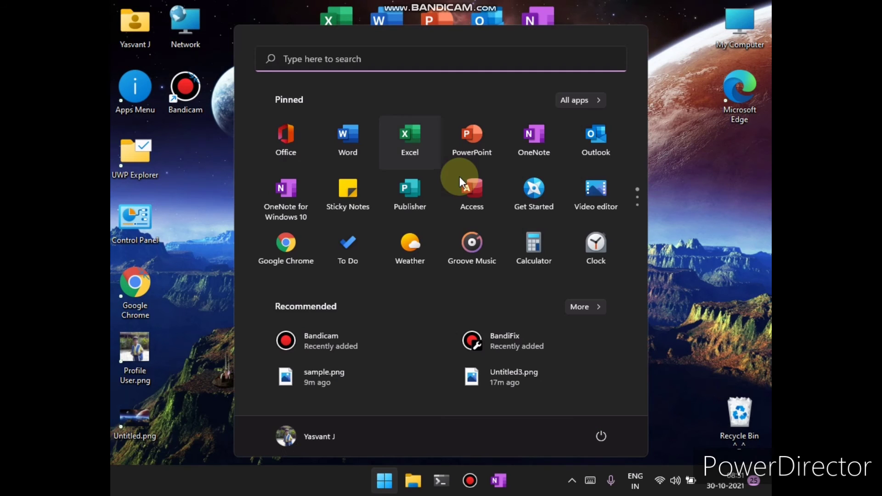
left_click(460, 181)
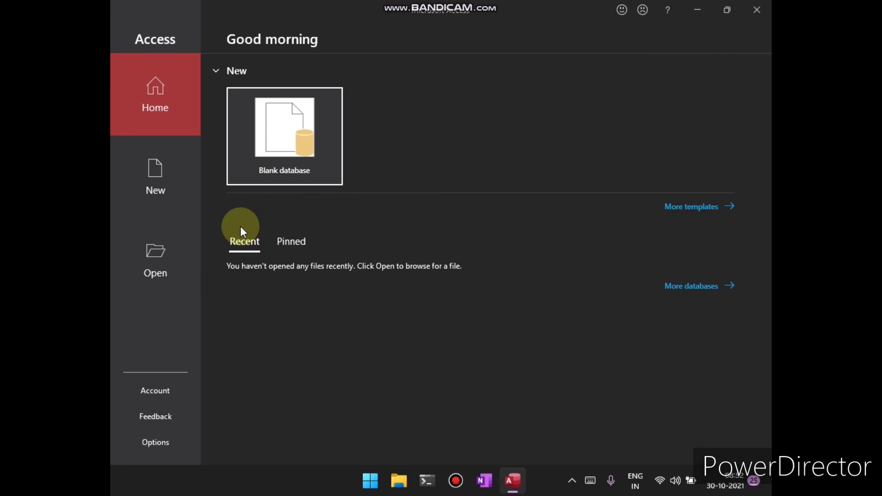
left_click(273, 112)
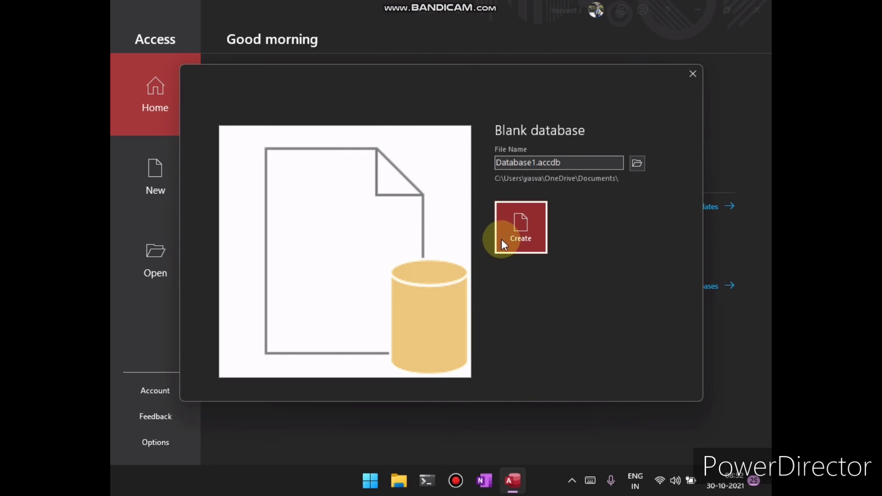
left_click(502, 240)
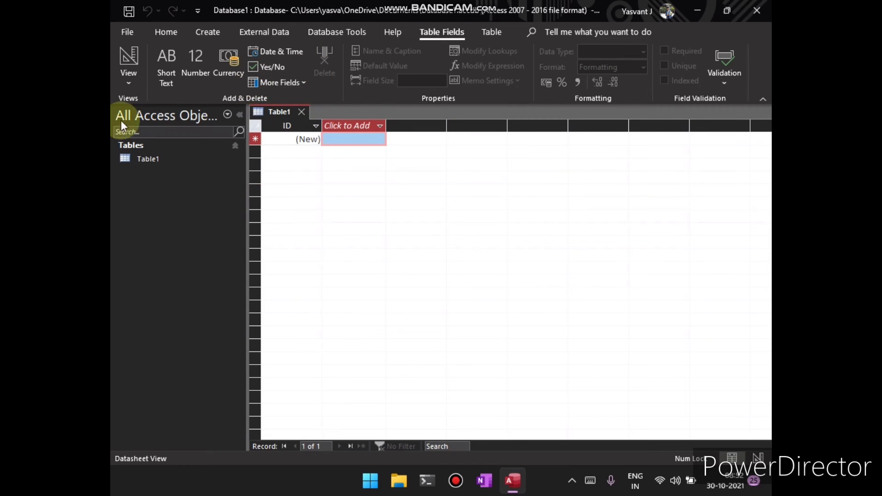
left_click(161, 37)
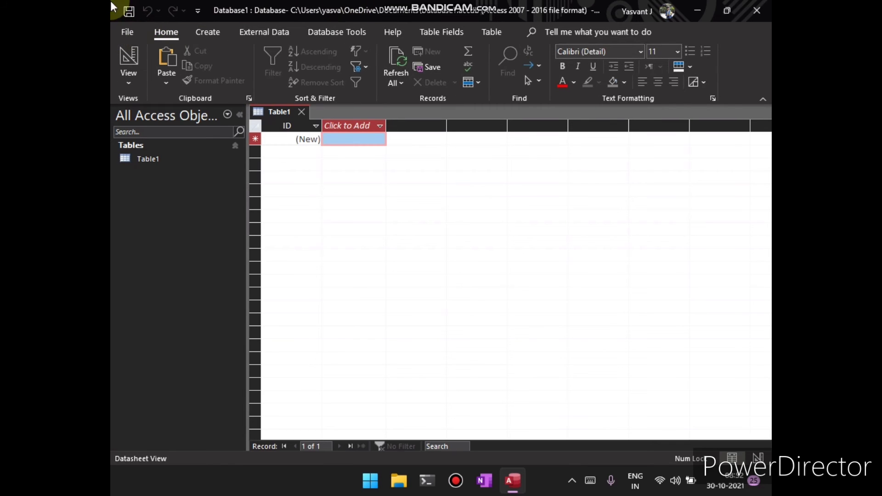
left_click(121, 64)
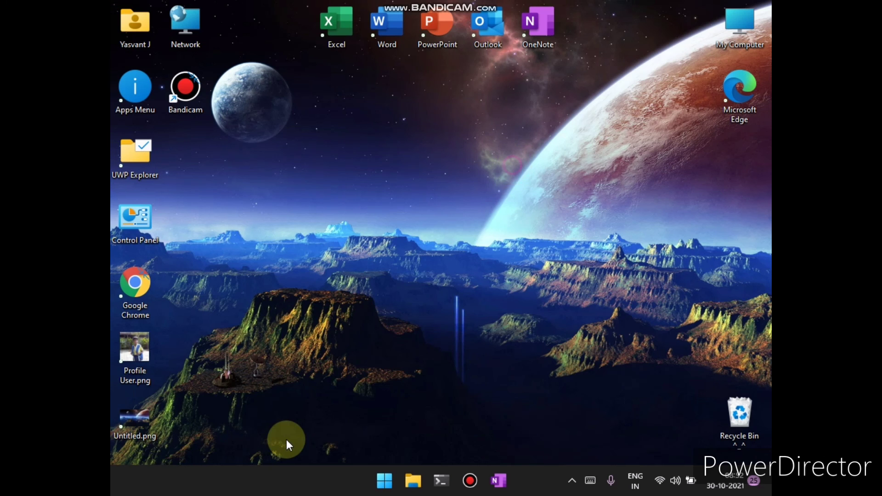
- Check the hidden system tray icons again and refresh the desktop
left_click(572, 481)
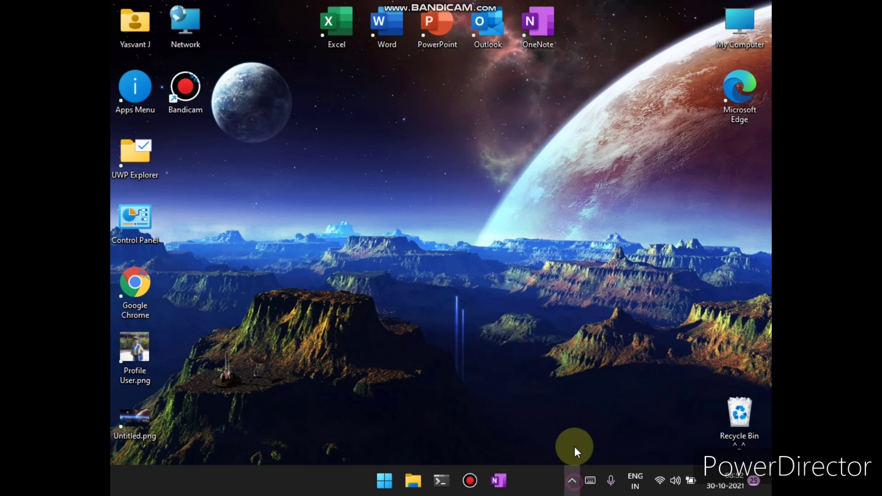
left_click(469, 269)
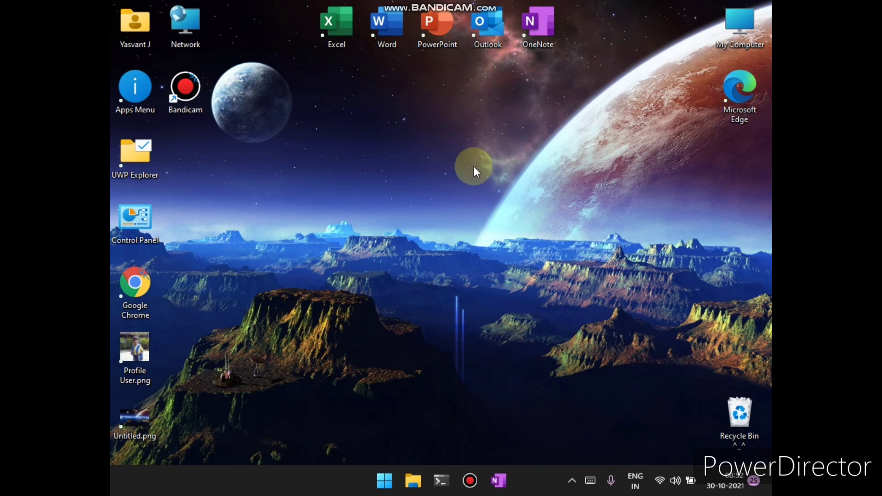
key("Menu")
key("Down")
key("Down")
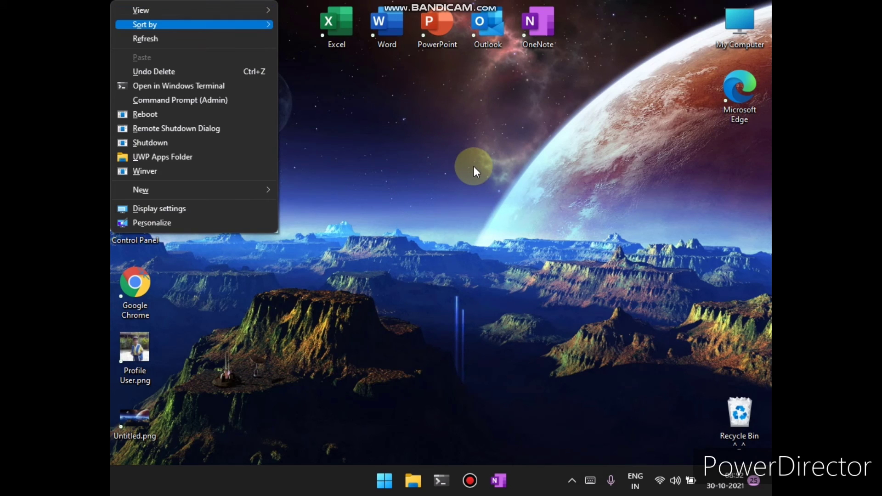
key("Down")
key("Return")
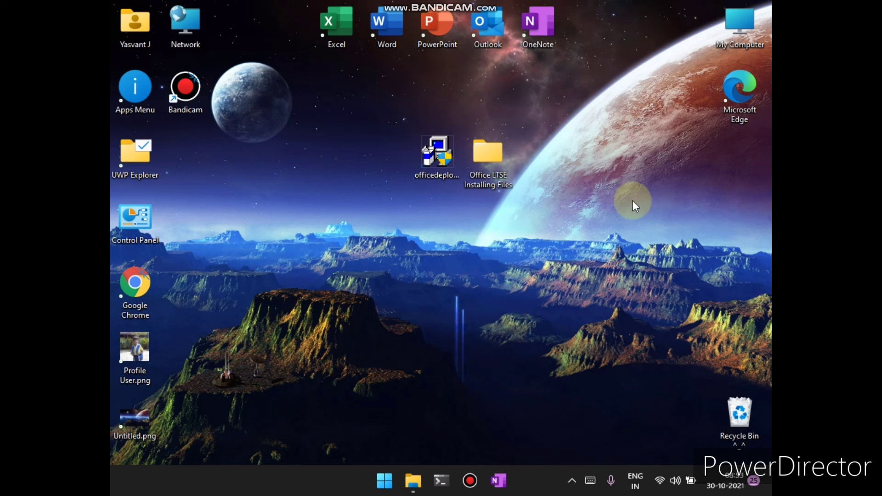
- Select the Office deployment tool file and the Office LTSE Installing Files folder on the desktop
left_click_drag(661, 177, 523, 264)
left_click_drag(459, 226, 333, 211)
left_click(591, 246)
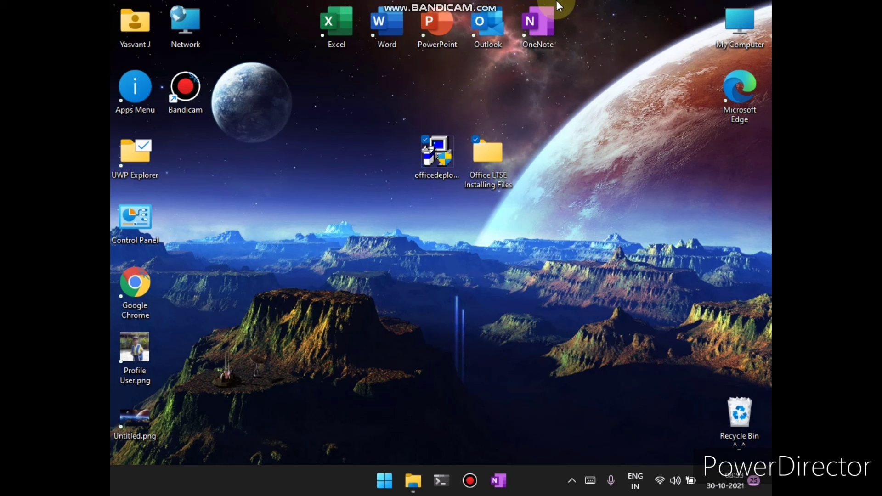
- Open Bandicam's drawing tools and place a text box on the desktop just below the two selected icons
mouse_move(556, 1)
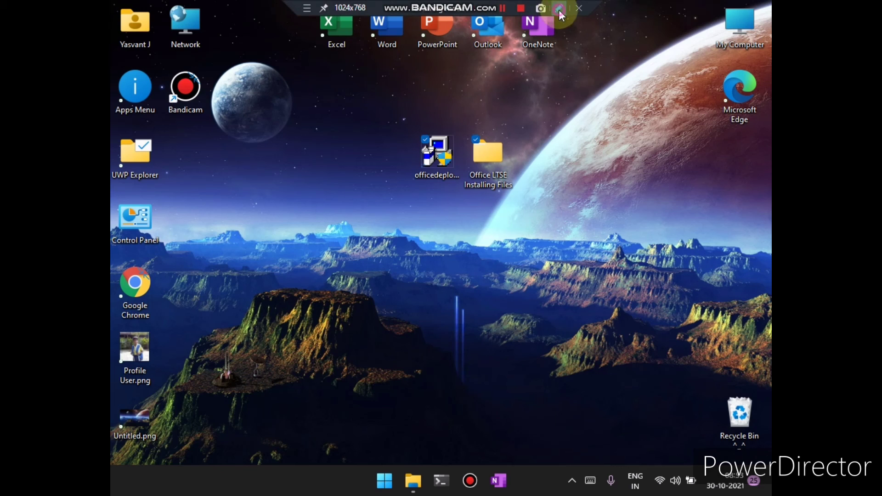
left_click(558, 8)
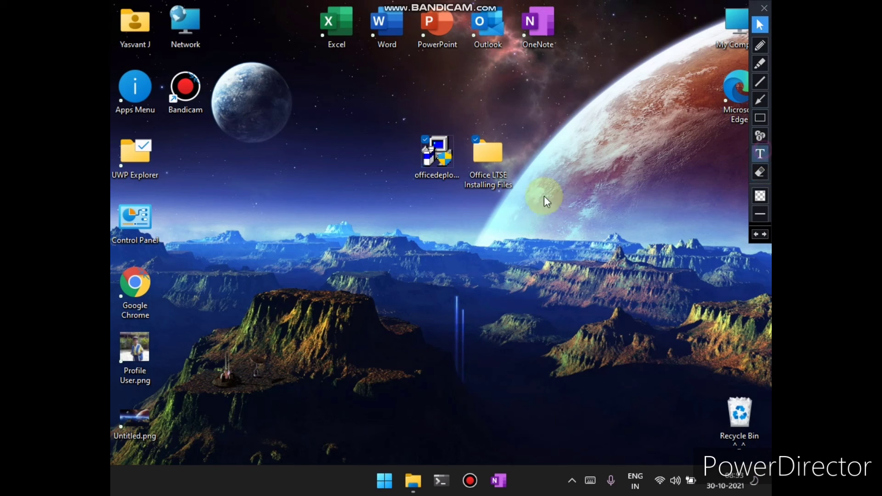
left_click(358, 256)
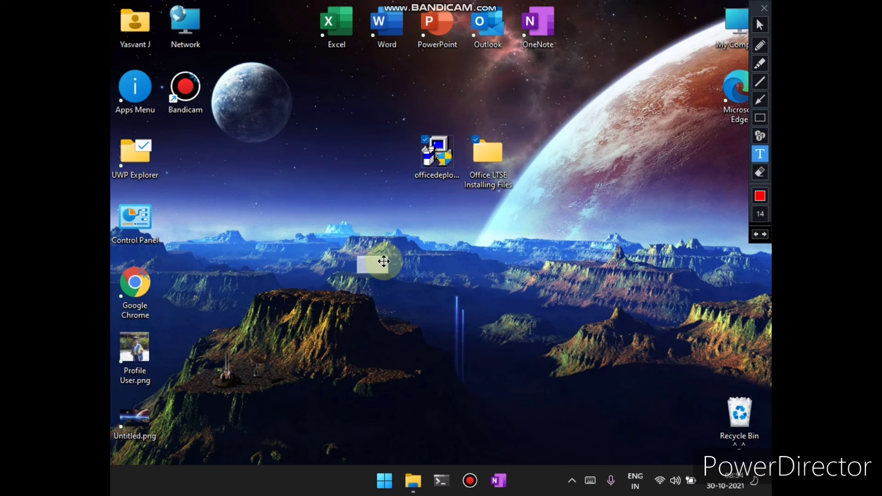
left_click_drag(383, 261, 397, 224)
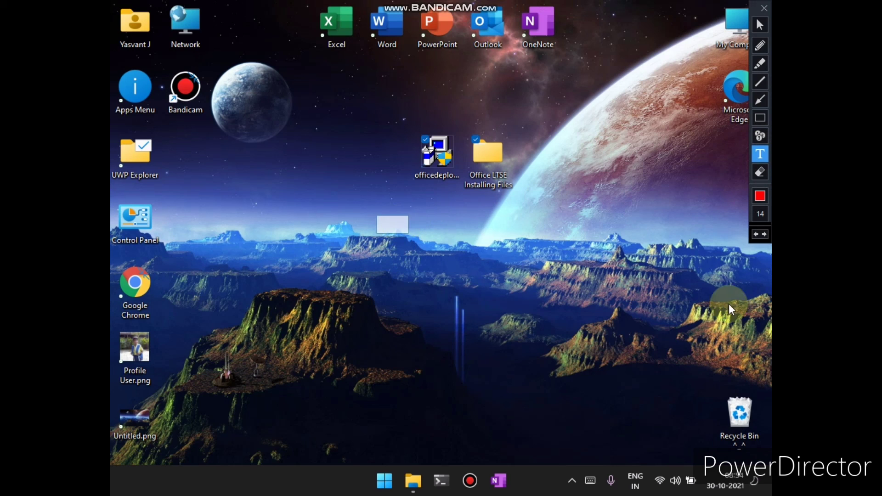
- Enter "How to installed office 2021 Using Office deloyment tool" as the first line of the text annotation
type("How ")
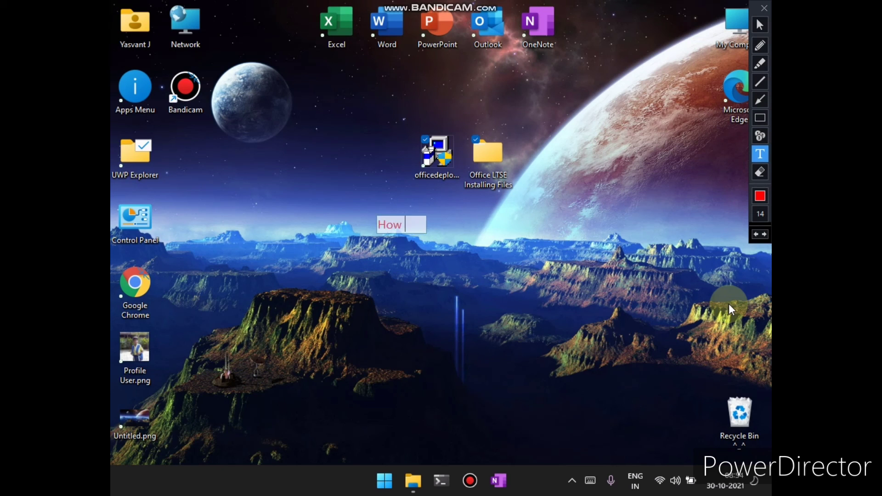
type("to insta")
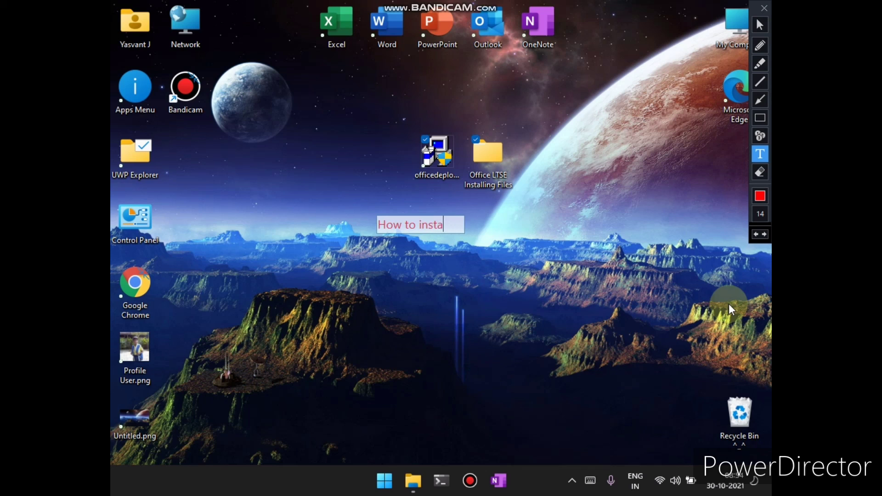
type("lled off")
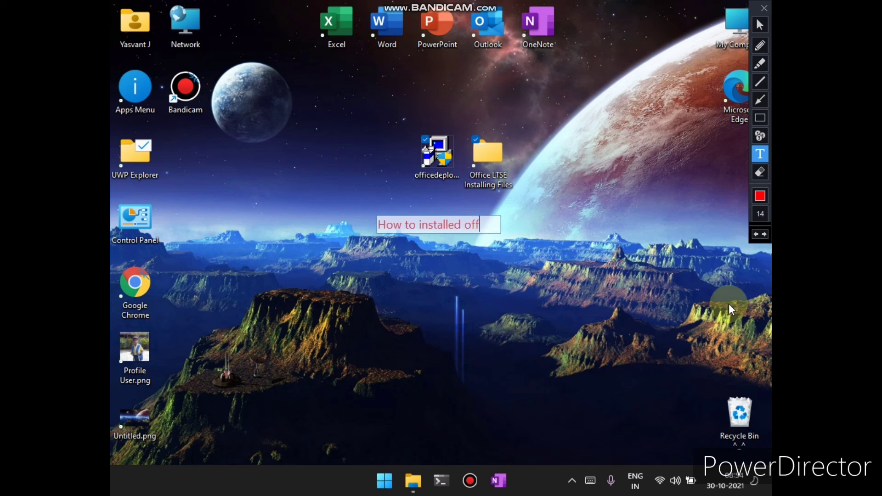
type("ice 2021")
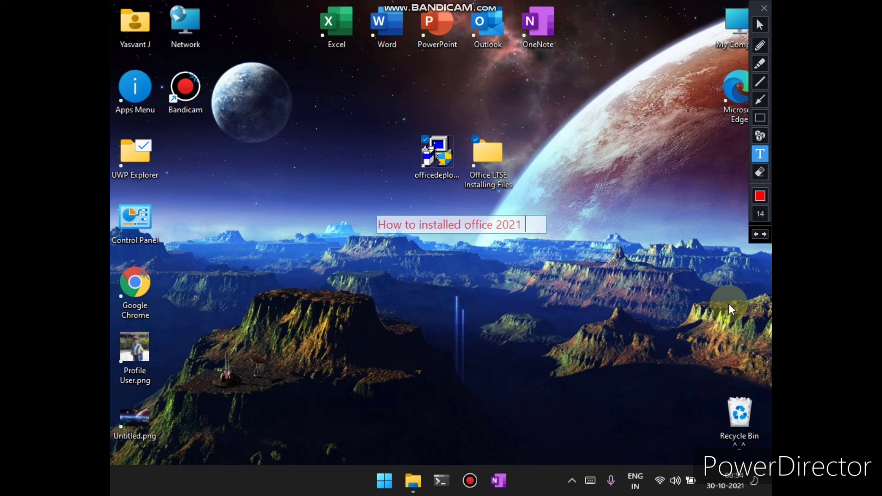
type(" Using ")
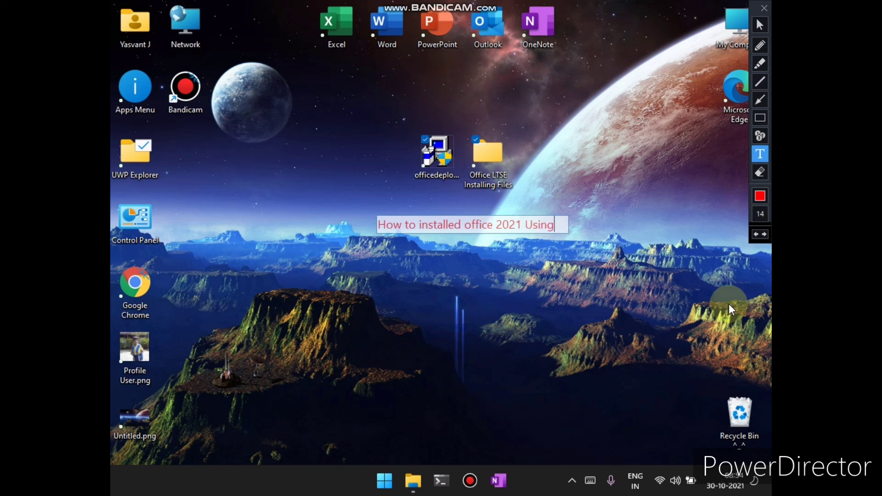
type("Office ")
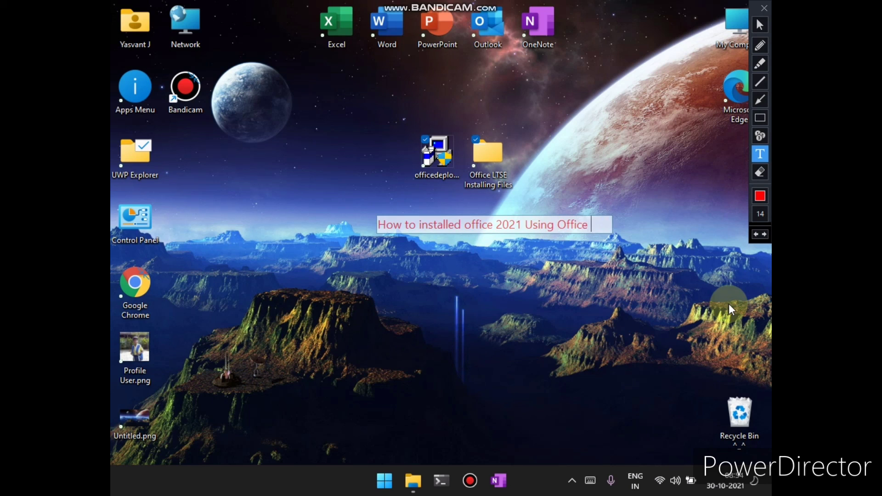
type("deloym")
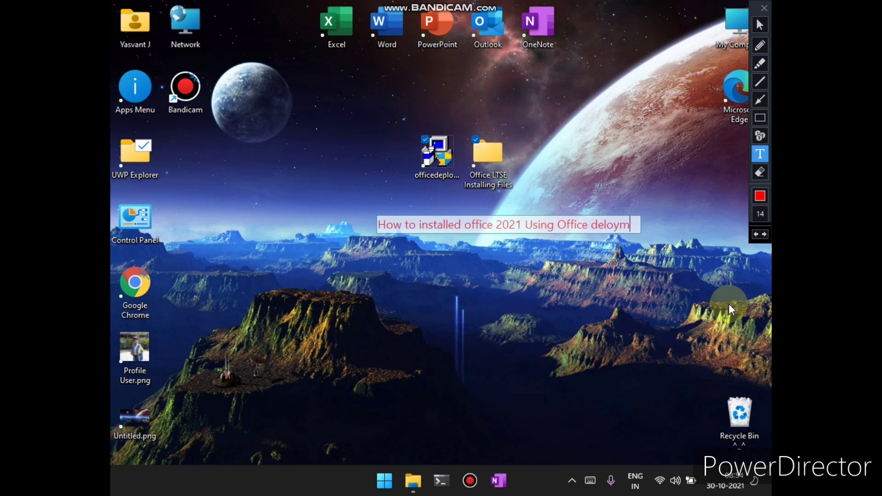
type("ent tool")
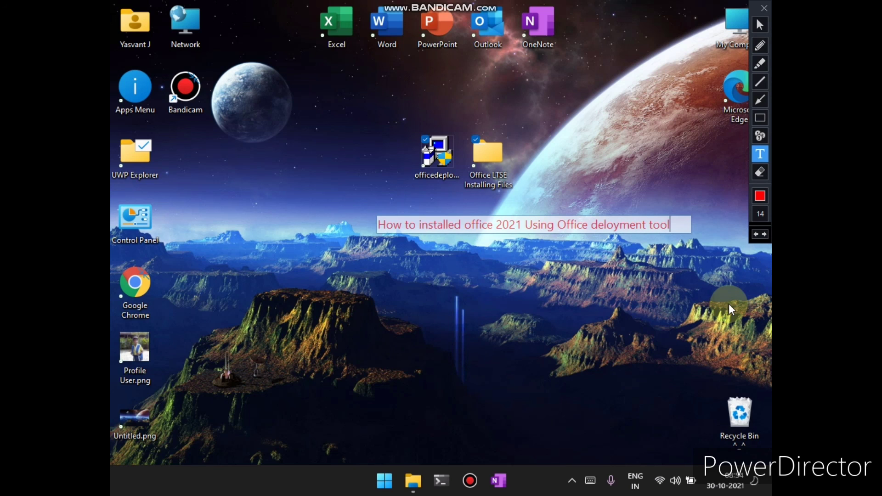
- Leave a blank line in the annotation and add the line "This file down;oad in description"
key("Return")
key("Return")
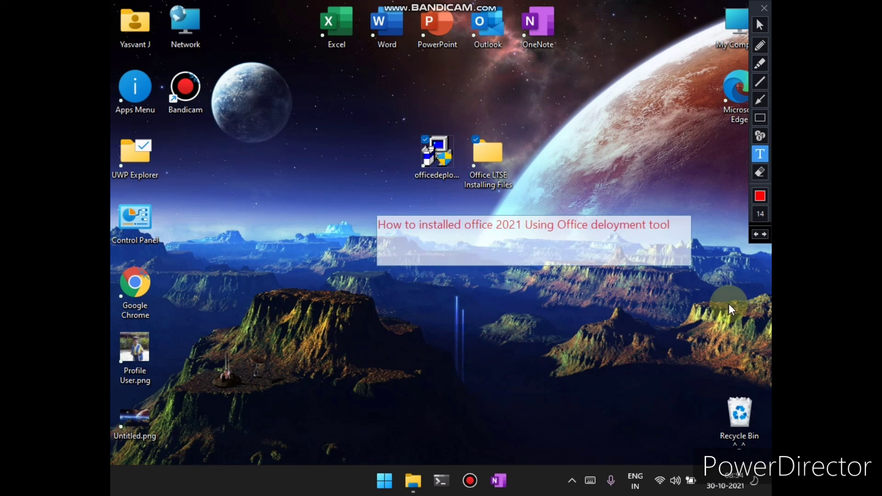
type("This file")
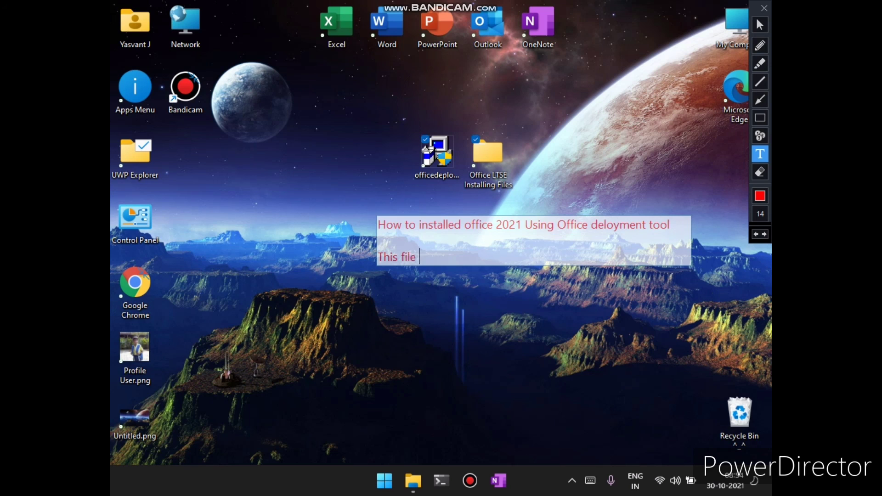
type(" down;oad in des")
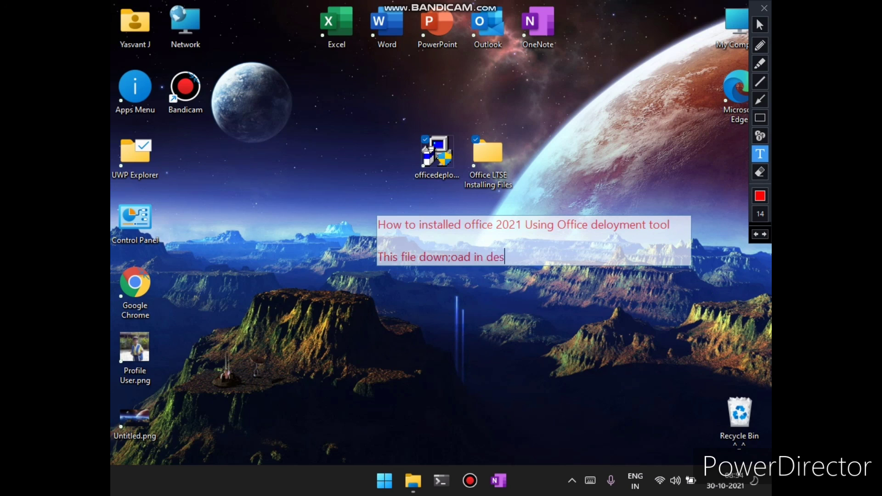
type("cription")
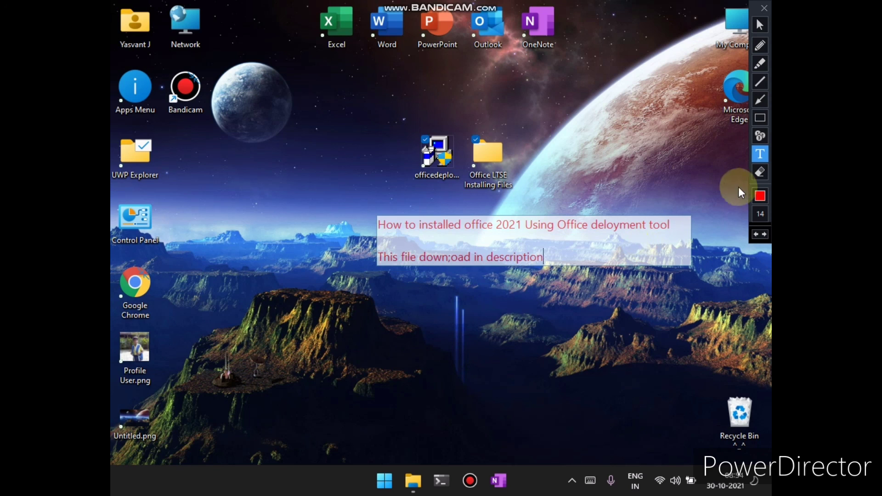
- Clear the existing annotation from the desktop and add a new text annotation reading "Thanks For whatching"
left_click(753, 238)
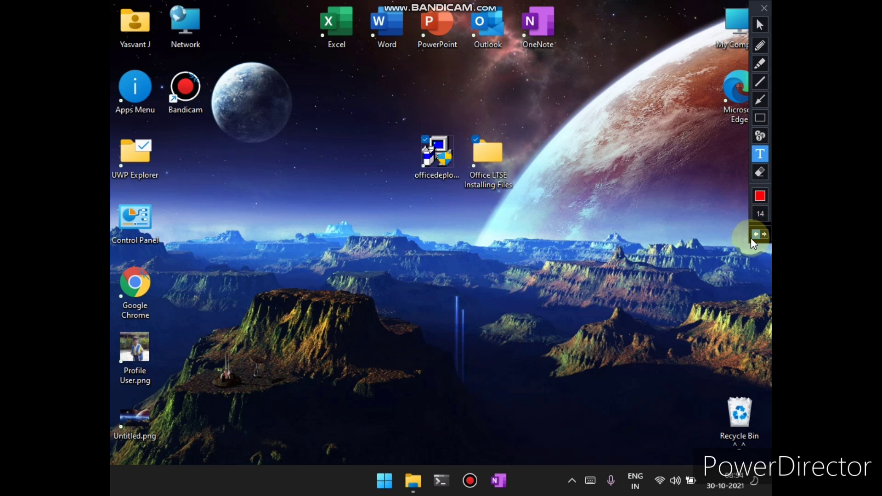
left_click(338, 243)
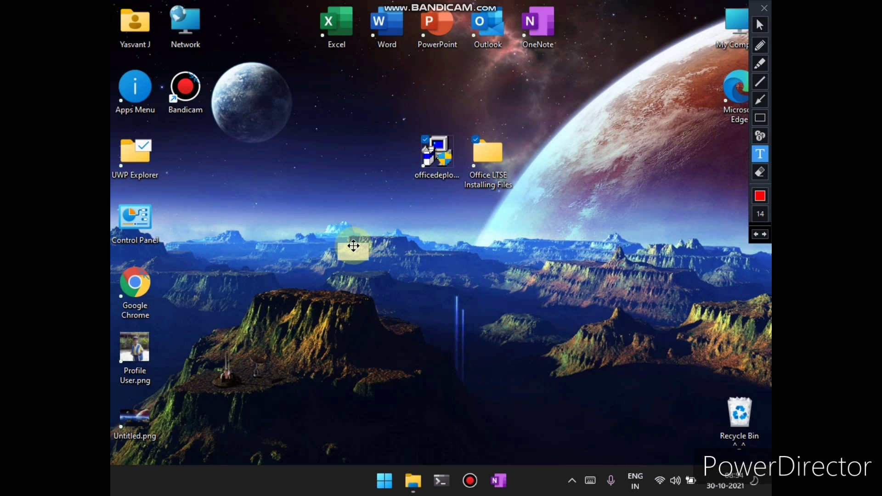
type("Thank s")
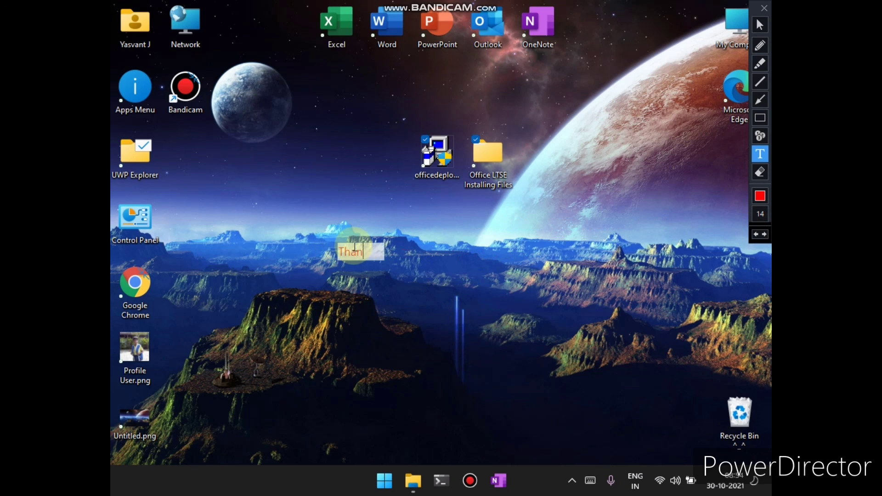
key("BackSpace")
key("BackSpace")
type("s")
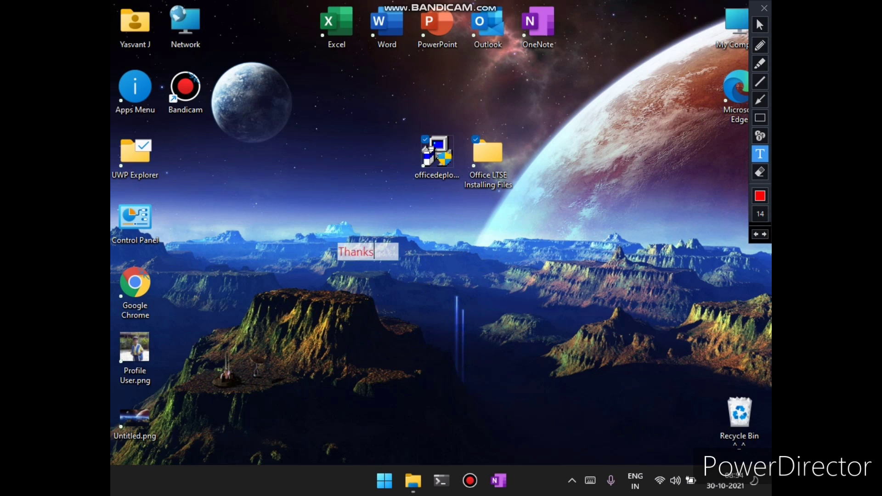
type(" For")
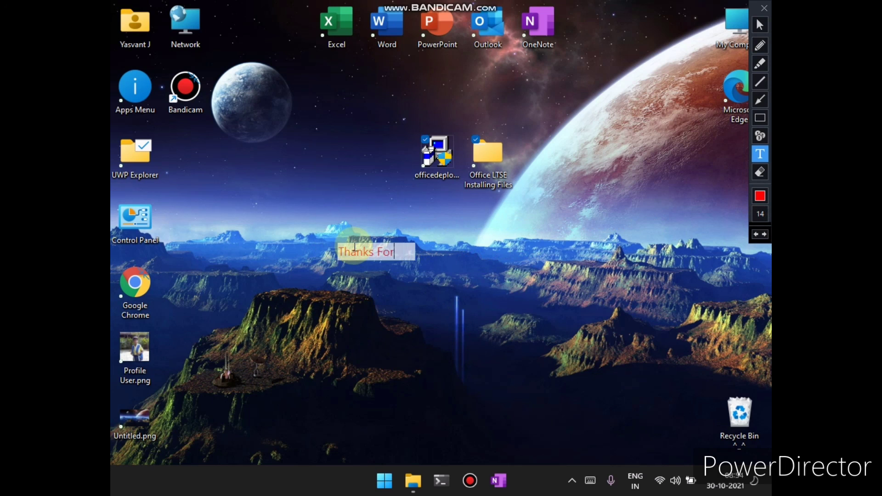
type(" whatching")
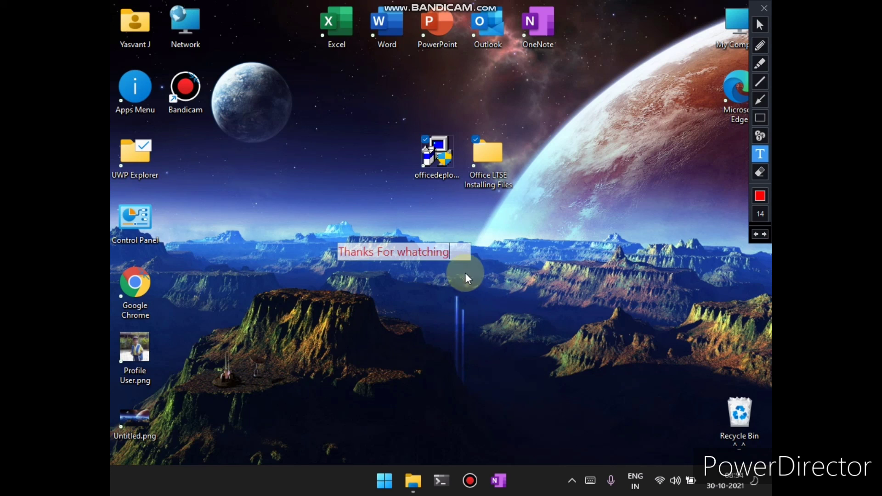
- Move the "Thanks For whatching" text just below the two selected desktop icons and clear it from the screen once placed
left_click_drag(459, 253, 519, 213)
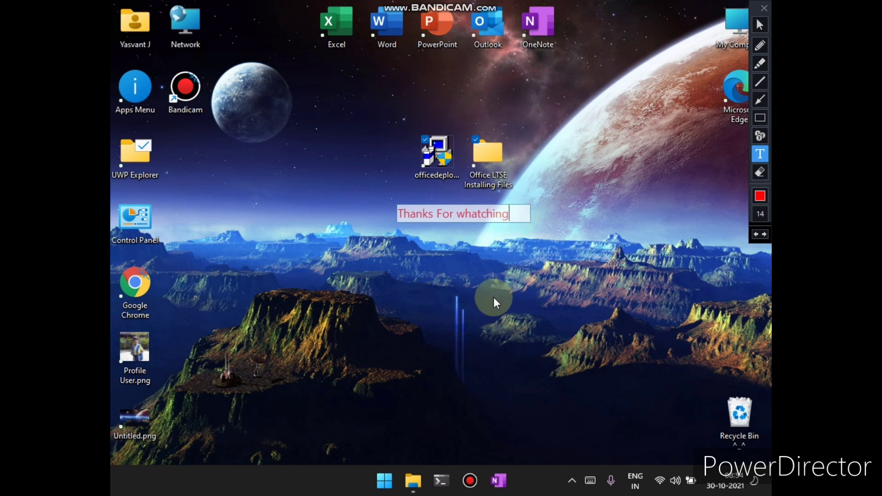
left_click(486, 291)
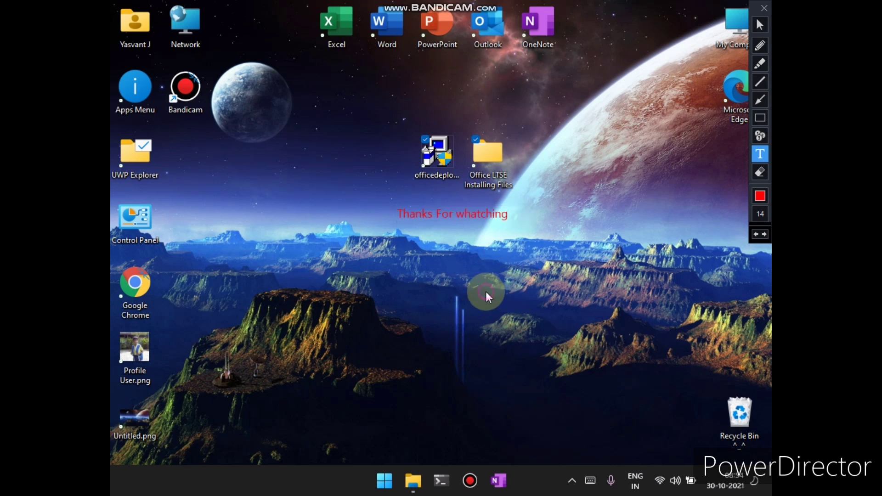
left_click(756, 234)
mouse_move(461, 4)
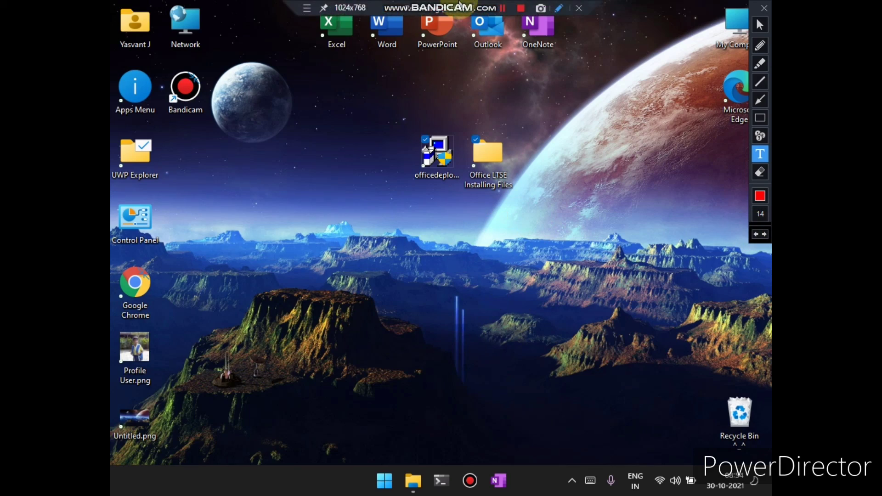